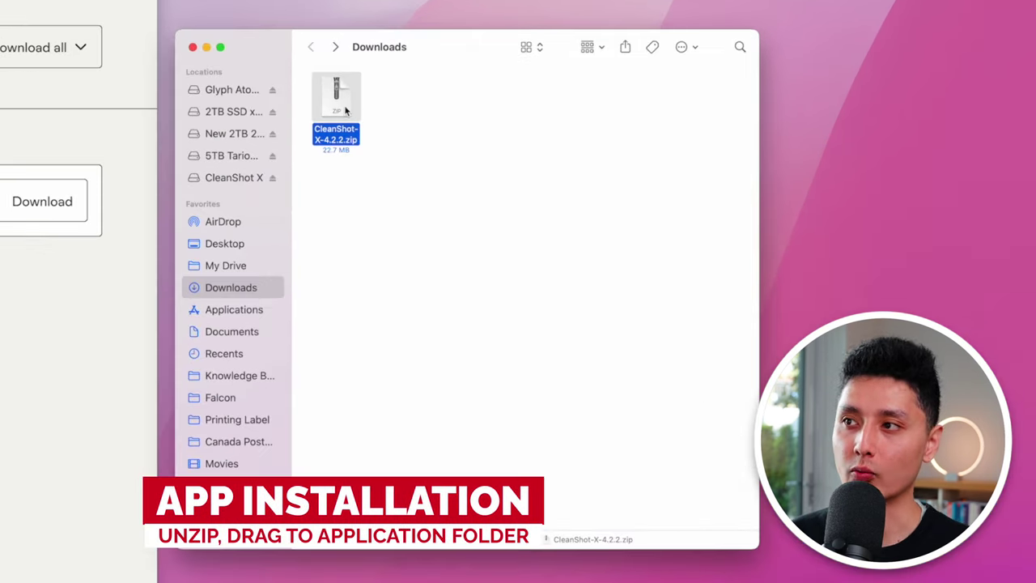
# Unzip CleanShot-X-4.2.2.zip, open its disk image and copy CleanShot X into Applications.
pyautogui.doubleClick(344, 110)
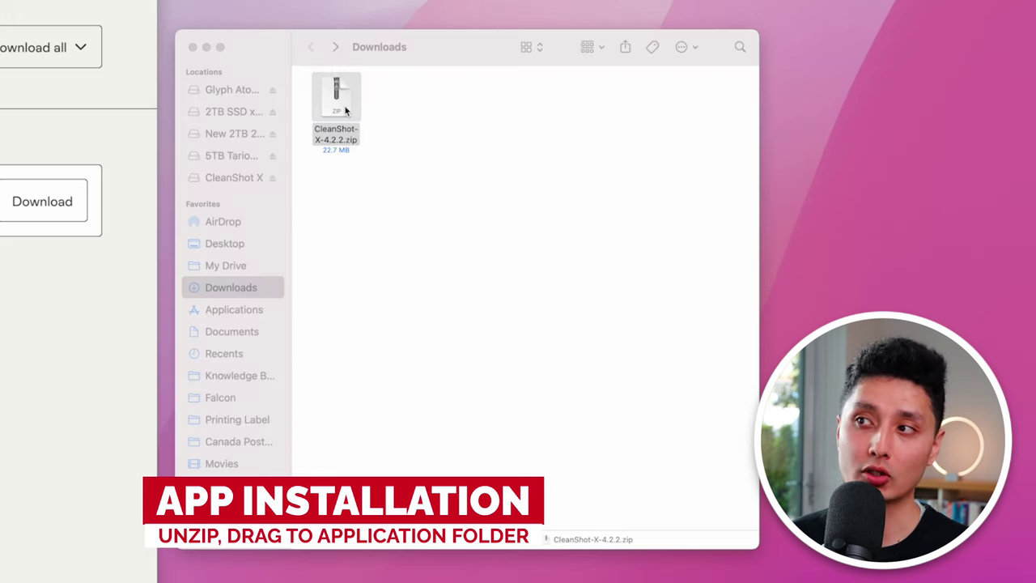
pyautogui.moveTo(412, 95); pyautogui.dragTo(353, 115)
pyautogui.doubleClick(351, 116)
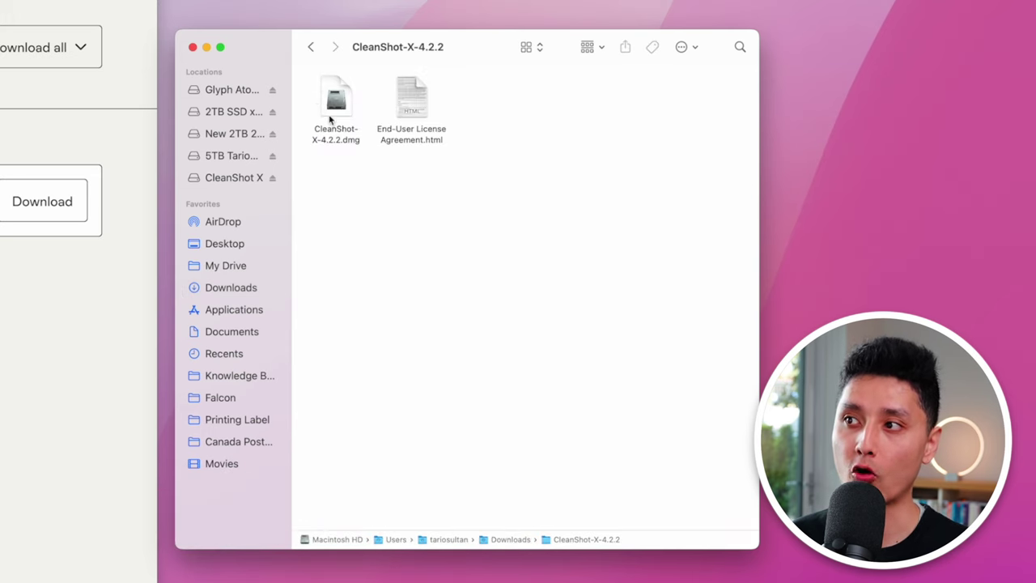
pyautogui.click(329, 107)
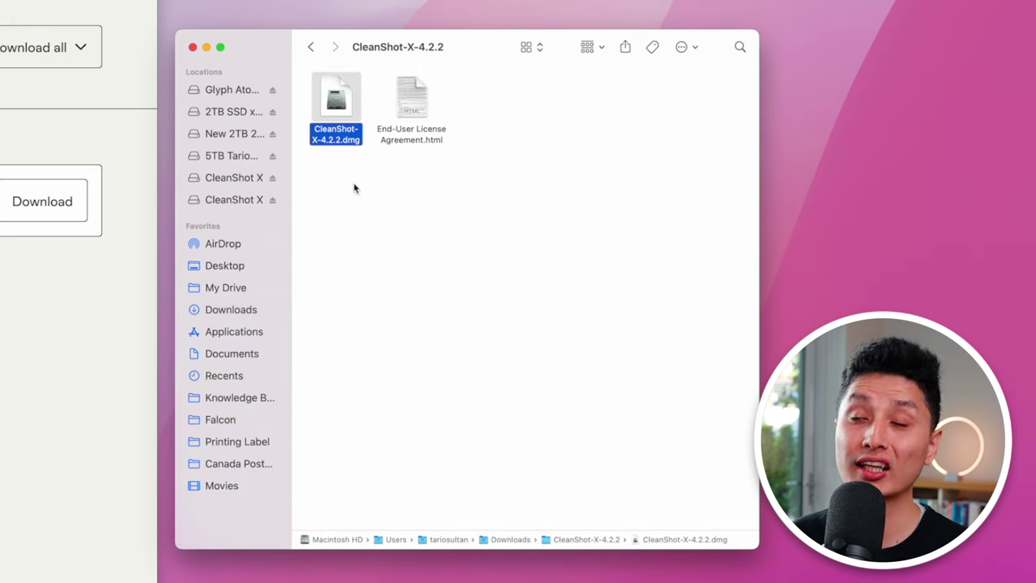
pyautogui.doubleClick(347, 140)
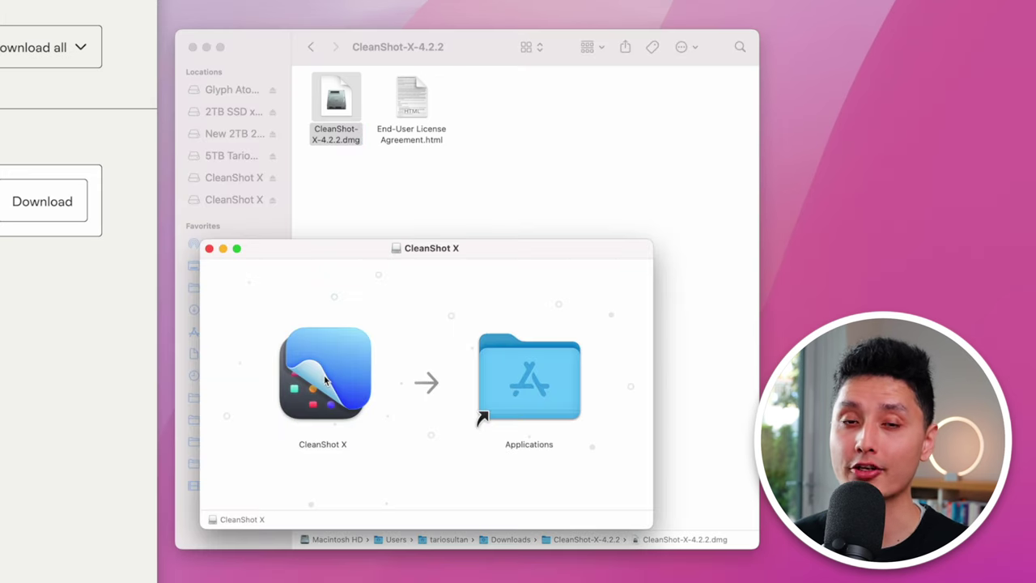
pyautogui.moveTo(329, 376); pyautogui.dragTo(485, 409)
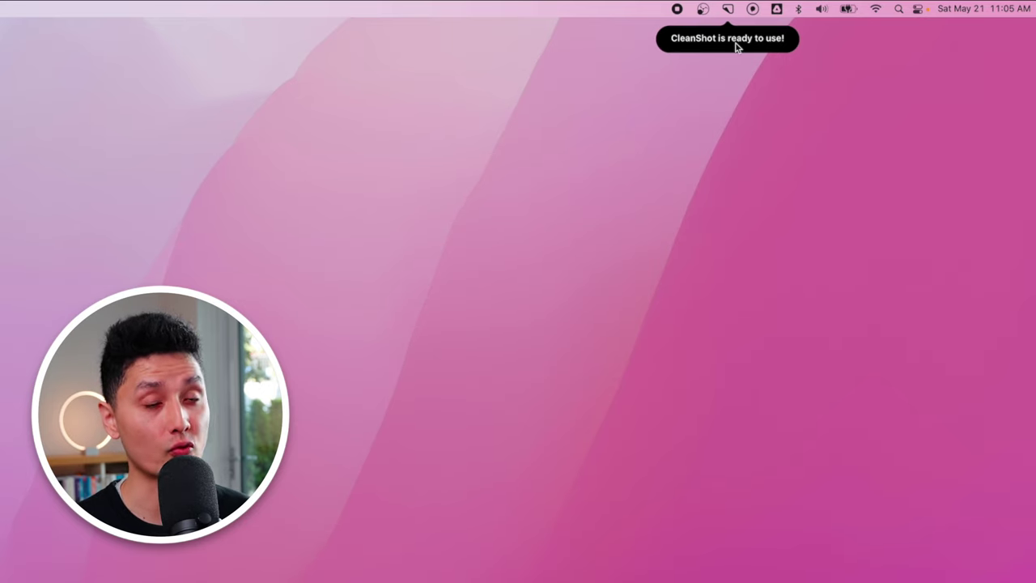
# Open CleanShot preferences on the Shortcuts pane, then launch All-In-One capture with Shift-Cmd-5.
pyautogui.click(728, 10)
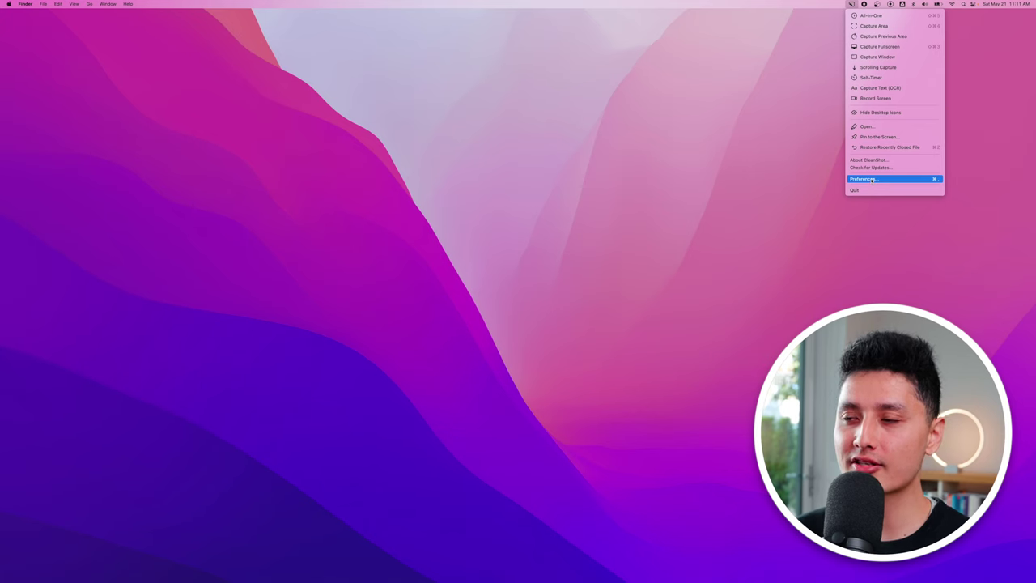
pyautogui.click(872, 179)
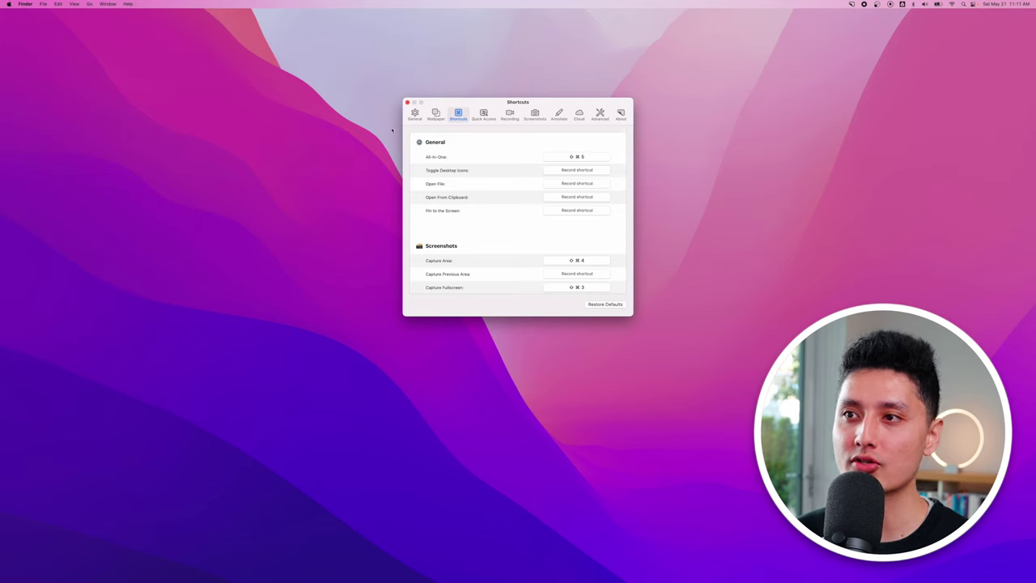
pyautogui.click(414, 115)
pyautogui.click(458, 115)
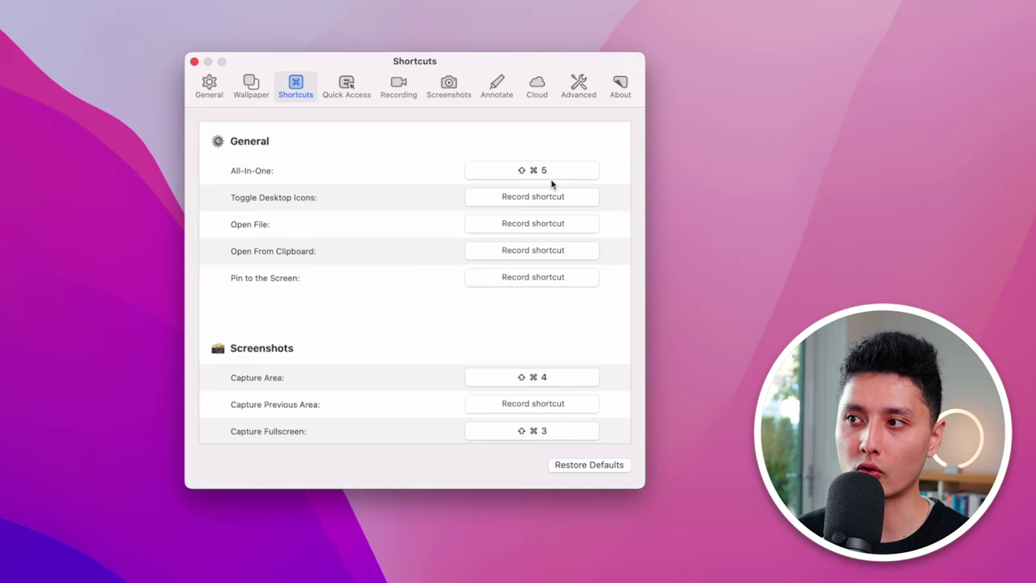
pyautogui.press('shift+super+5')
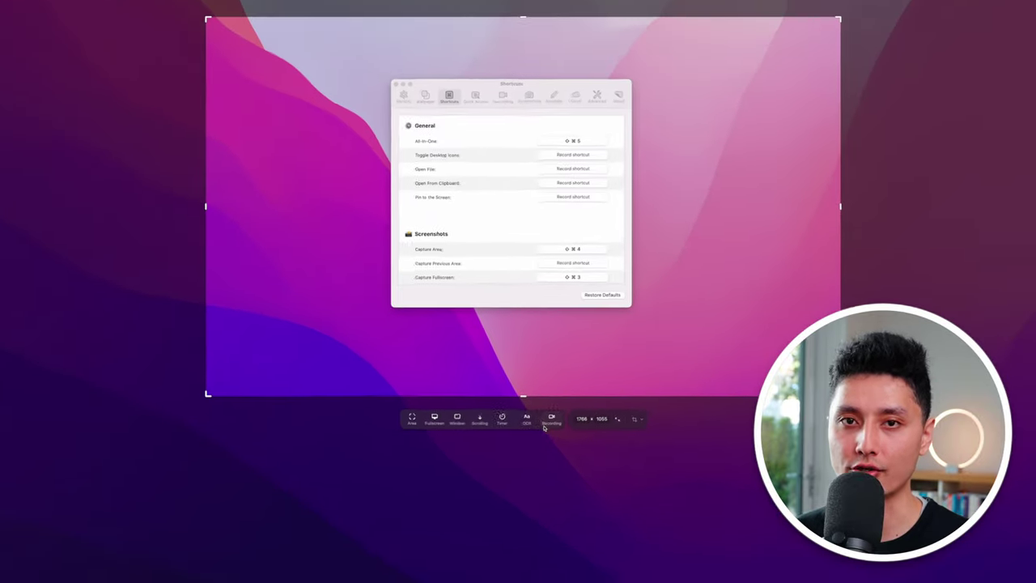
# Capture the area around the Shortcuts window, open it in the annotate editor, then close it.
pyautogui.press('Escape')
pyautogui.scroll(-1, 461, 200)
pyautogui.scroll(-1, 461, 200)
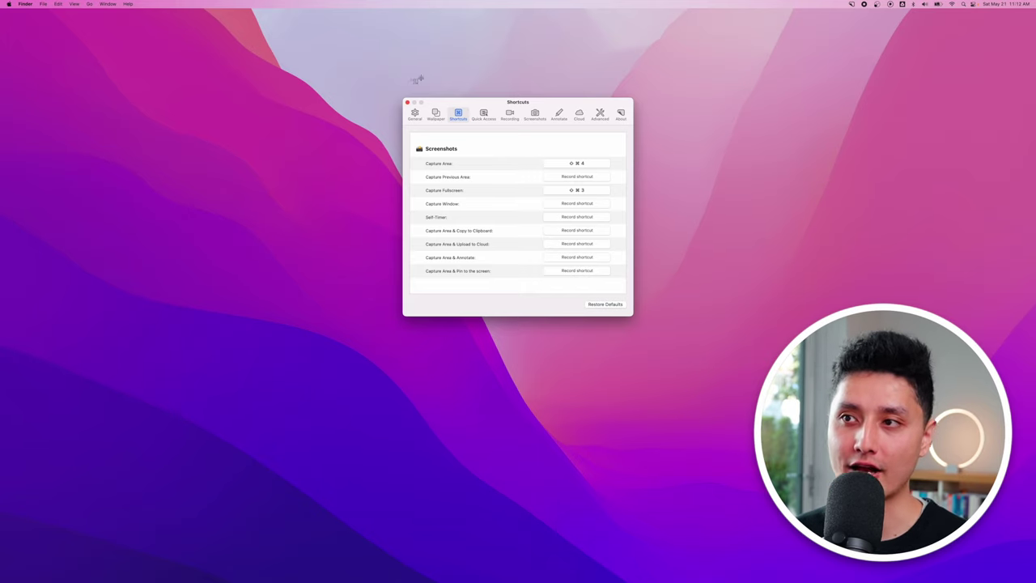
pyautogui.moveTo(353, 62); pyautogui.dragTo(687, 365)
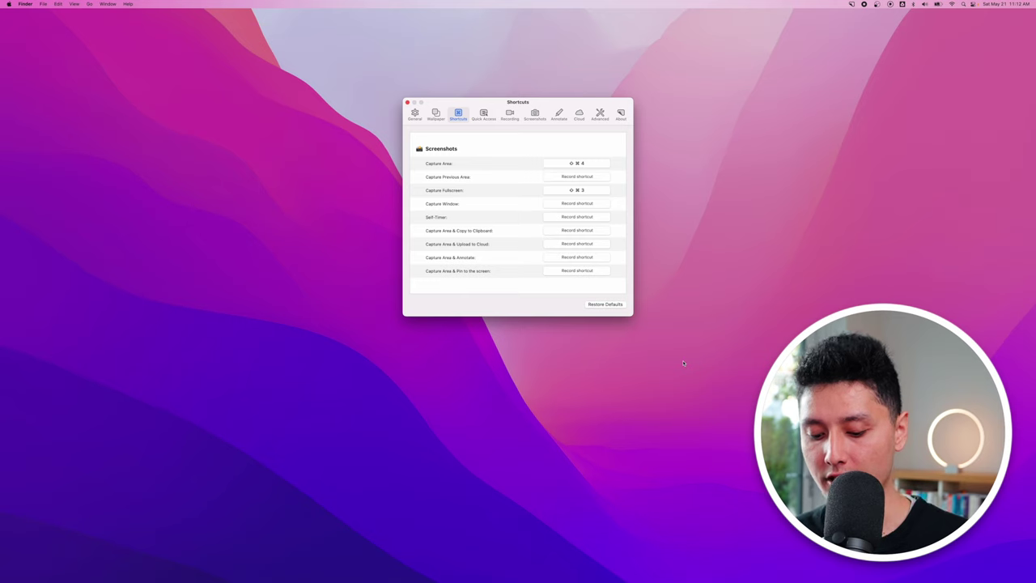
pyautogui.click(19, 542)
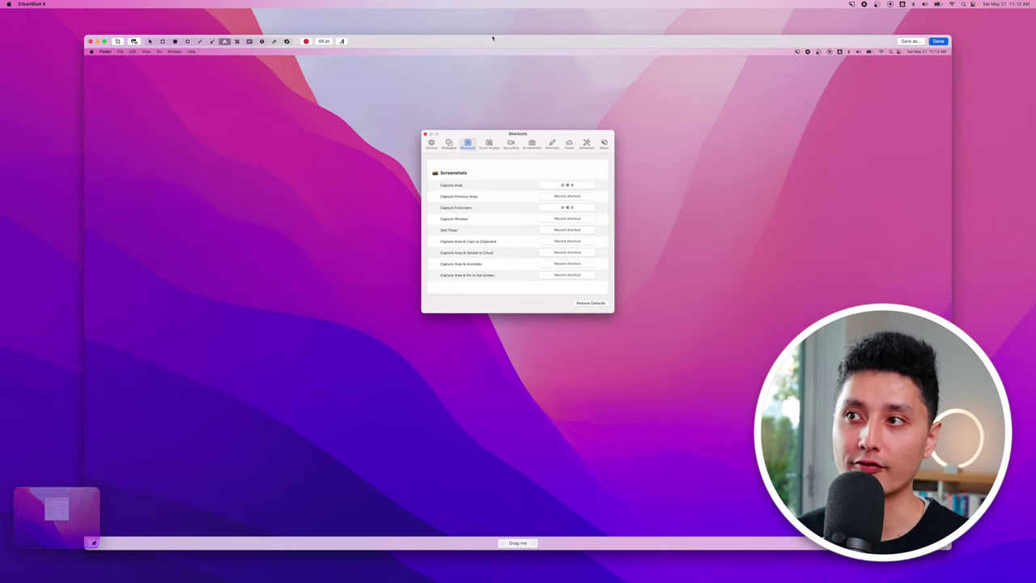
pyautogui.press('Escape')
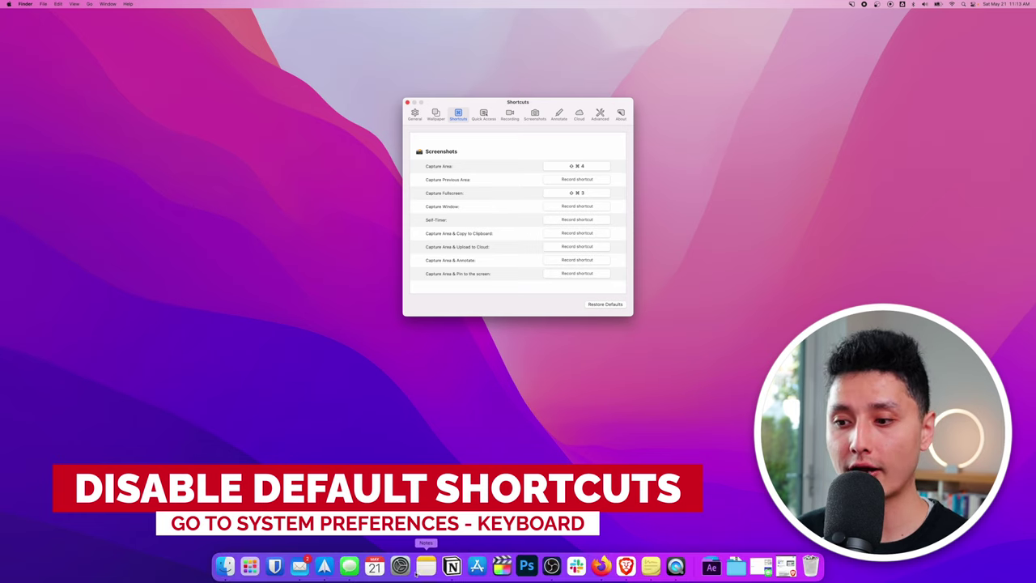
# Check the Screenshots shortcuts under System Preferences Keyboard settings, then quit System Preferences.
pyautogui.click(400, 562)
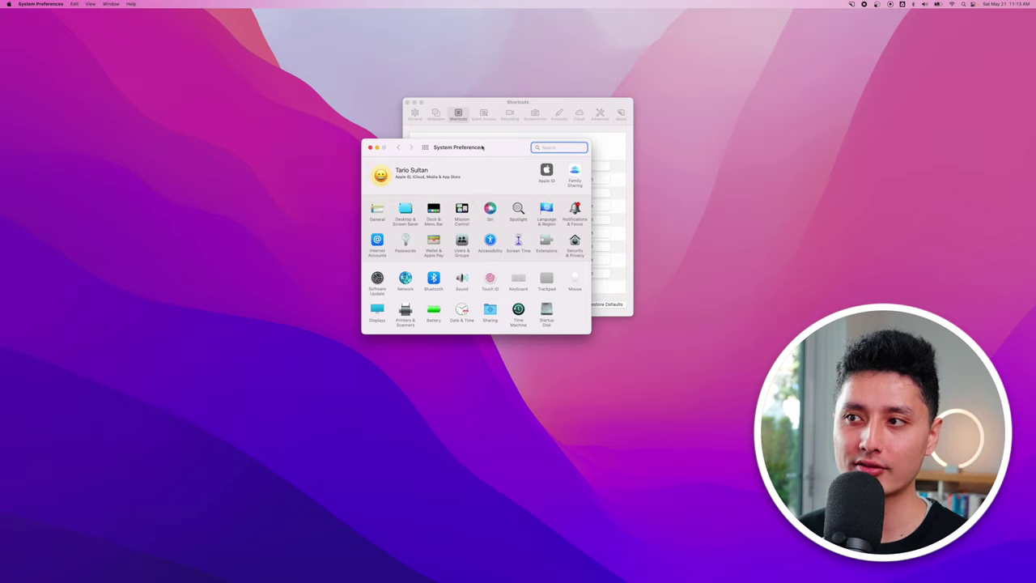
pyautogui.moveTo(482, 147); pyautogui.dragTo(279, 141)
pyautogui.write('keyboard')
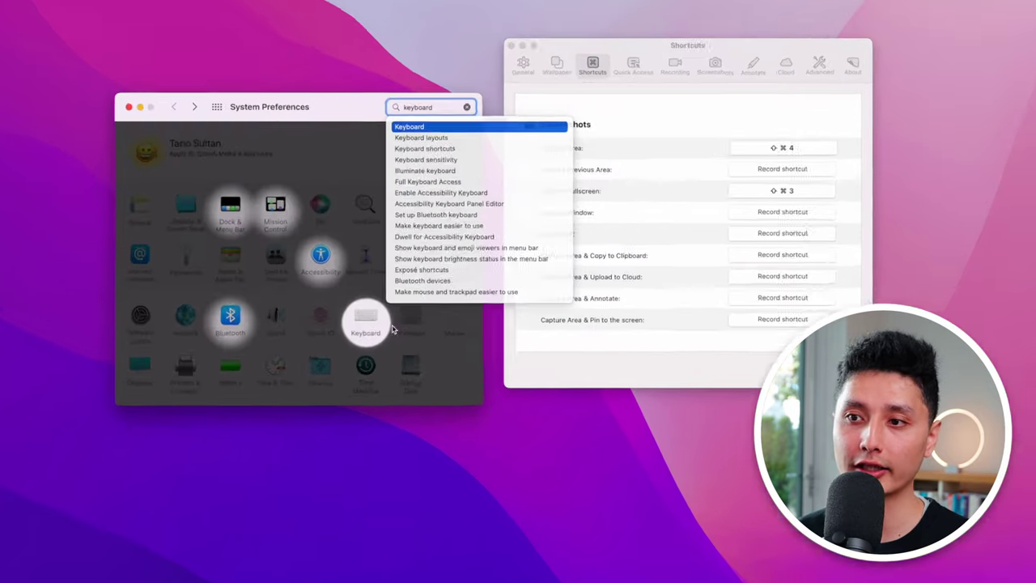
pyautogui.click(315, 275)
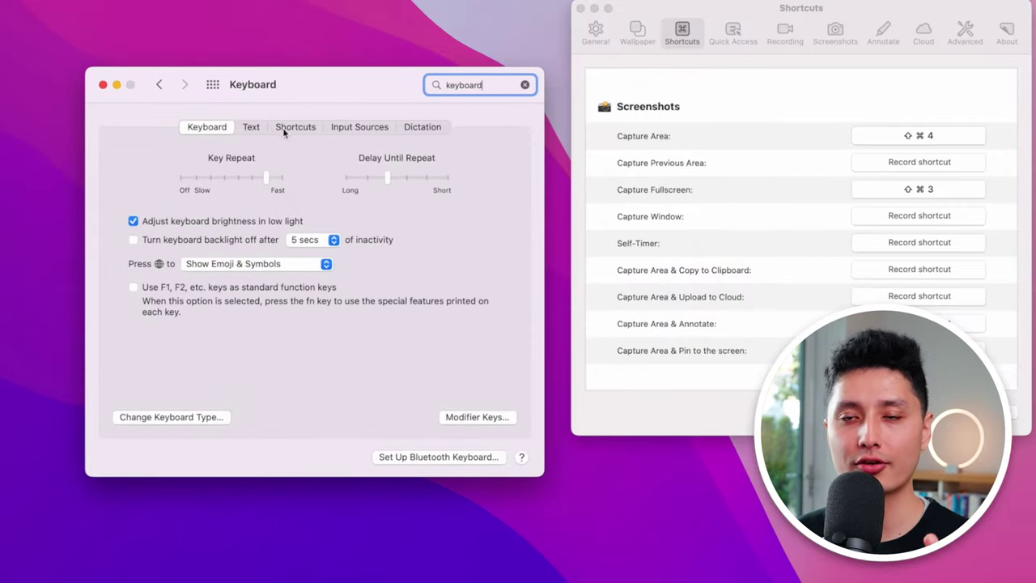
pyautogui.click(292, 130)
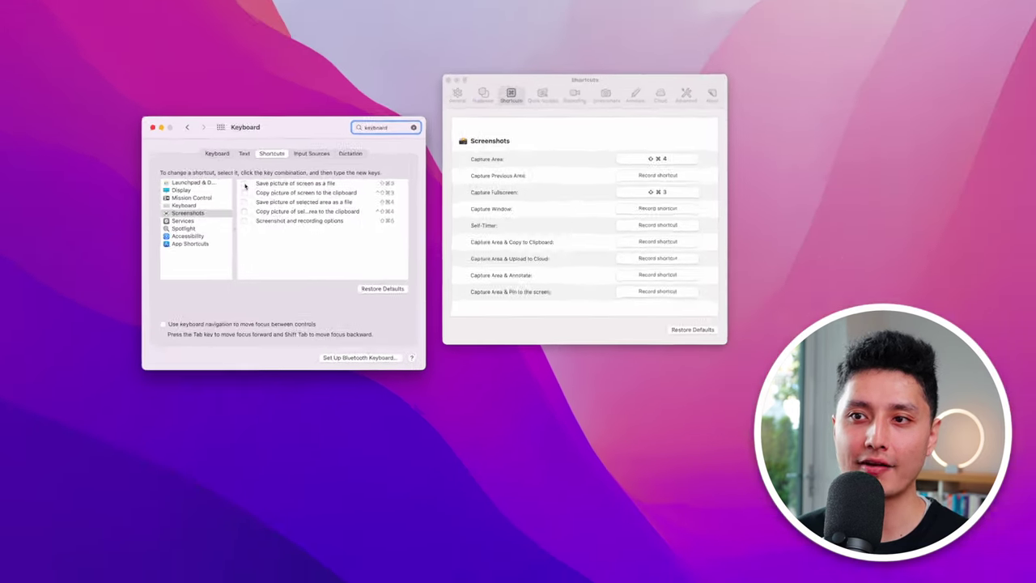
pyautogui.press('super+q')
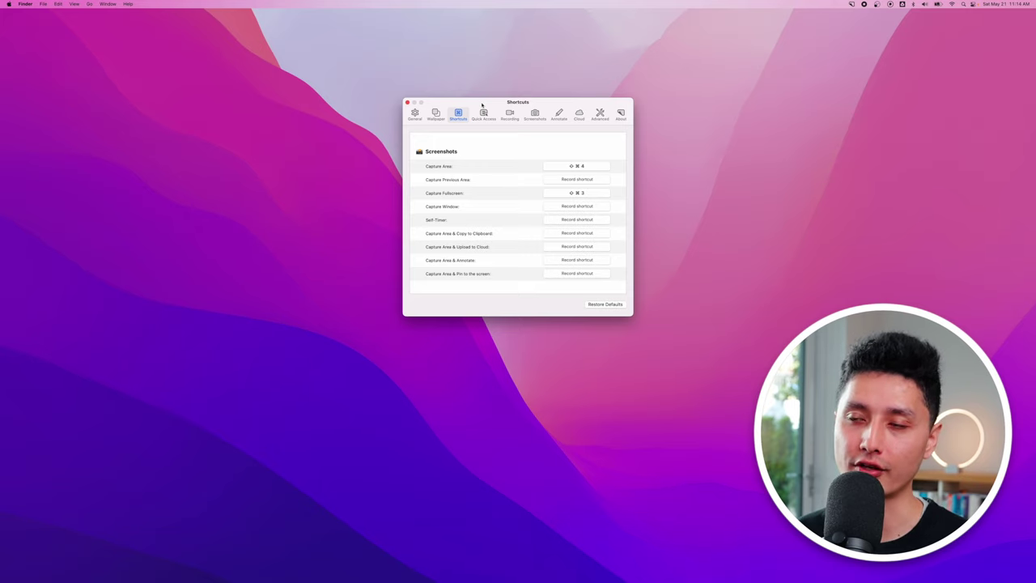
# Close the CleanShot Shortcuts window and bring back Brave showing the CleanShot site.
pyautogui.scroll(-10, 518, 210)
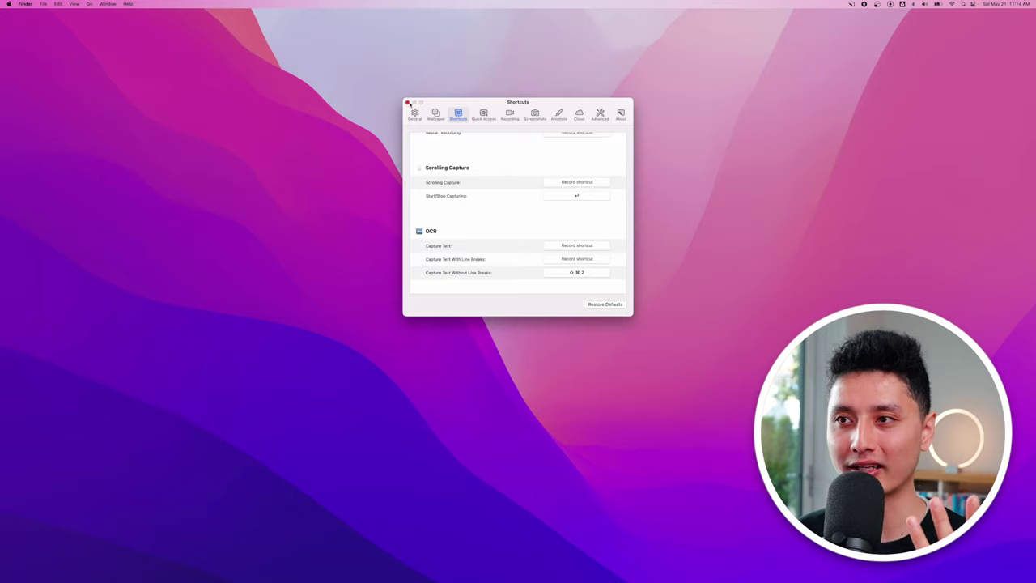
pyautogui.click(407, 103)
pyautogui.click(777, 571)
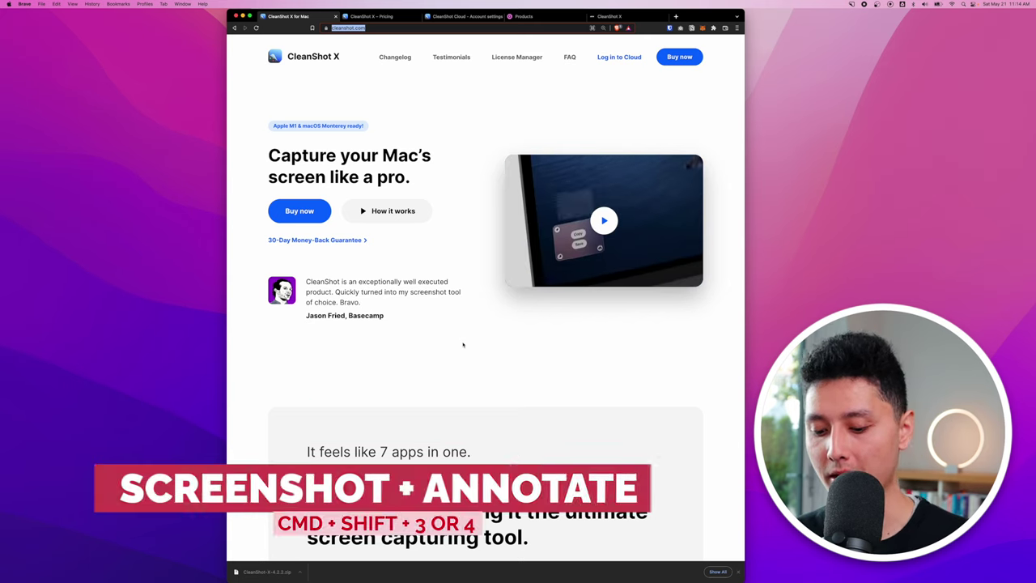
# Capture the top of the cleanshot.com homepage and drop the thumbnail into the Messages conversation.
pyautogui.moveTo(243, 37); pyautogui.dragTo(733, 357)
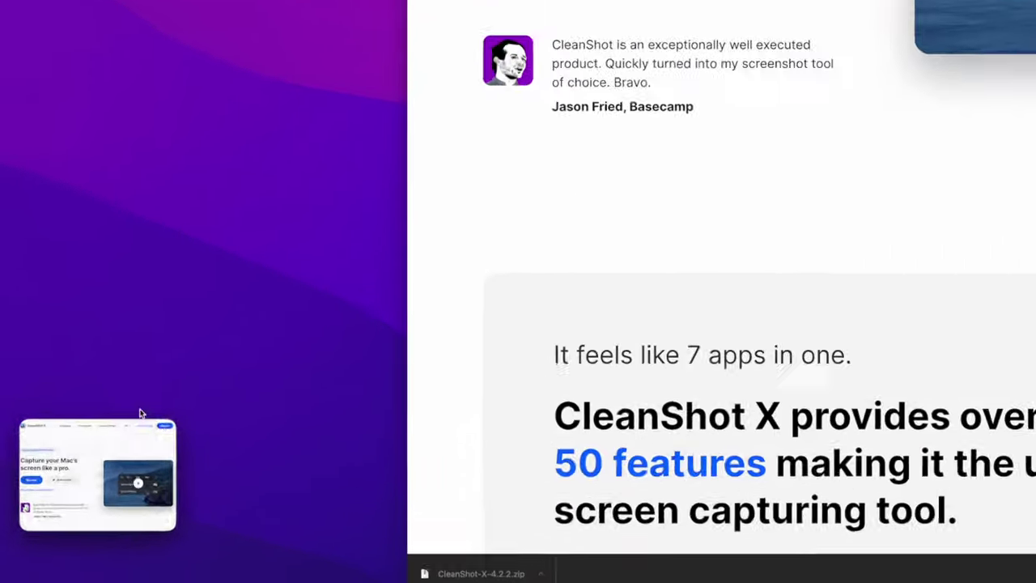
pyautogui.moveTo(104, 516)
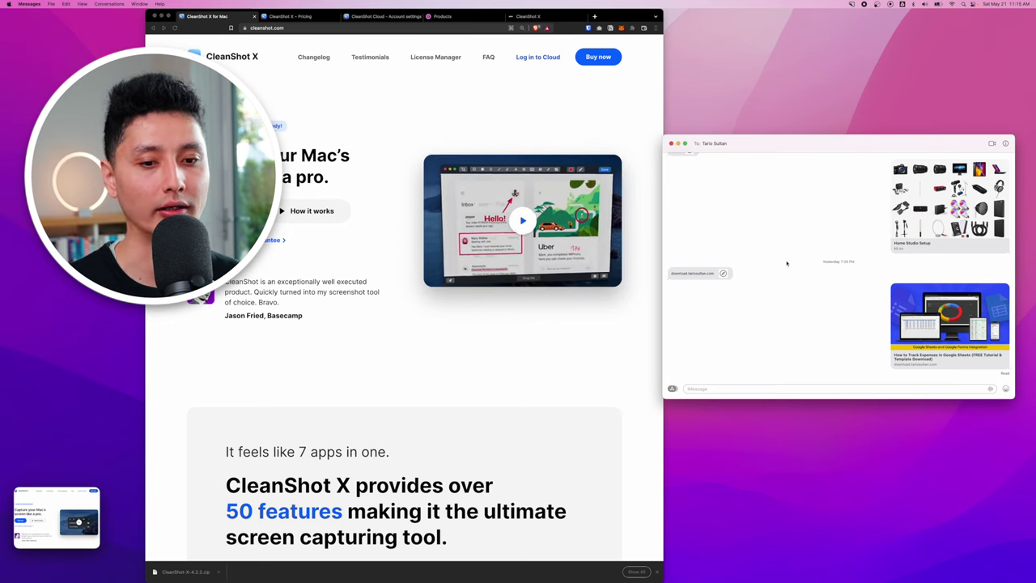
pyautogui.moveTo(62, 497)
pyautogui.moveTo(62, 496); pyautogui.dragTo(770, 370)
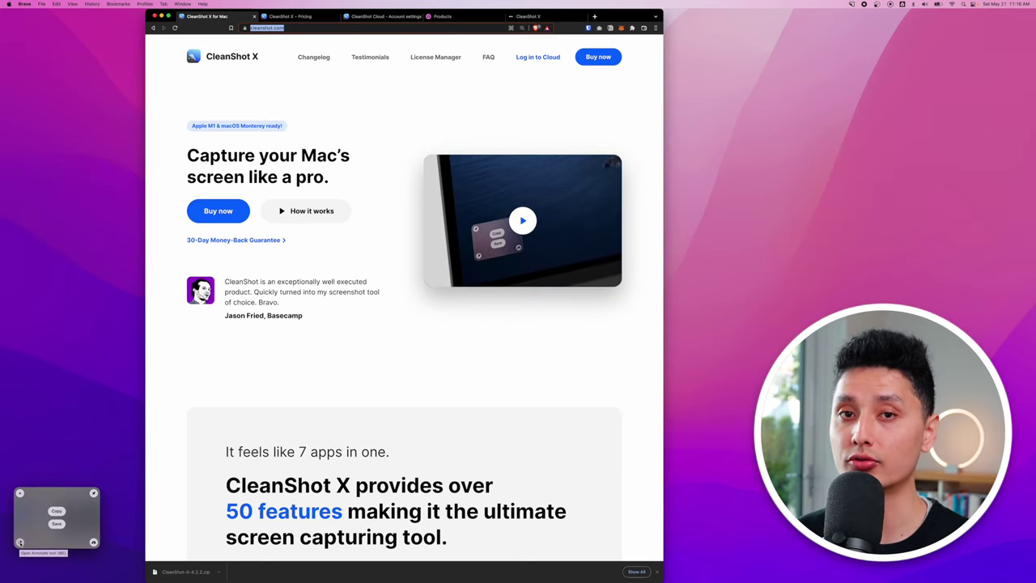
# Box the CleanShot X logo in red and point arrows at License Manager and Testimonials.
pyautogui.click(19, 541)
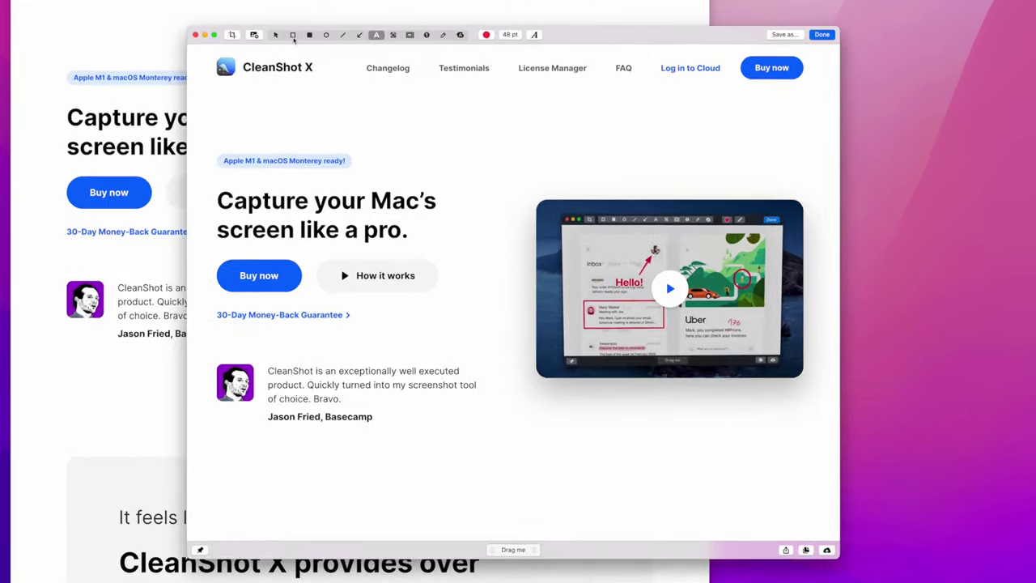
pyautogui.press('r')
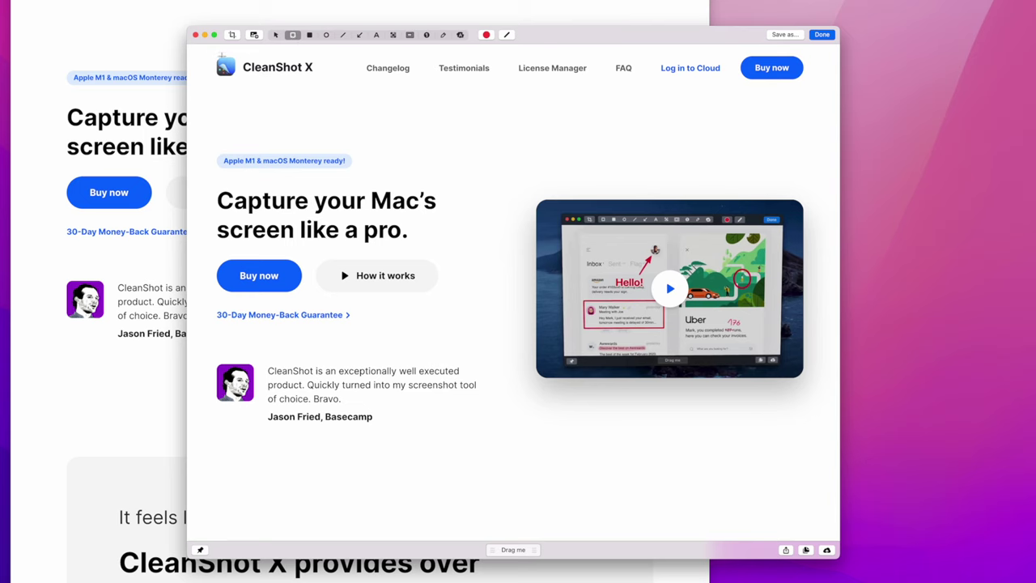
pyautogui.moveTo(201, 50); pyautogui.dragTo(332, 83)
pyautogui.press('a')
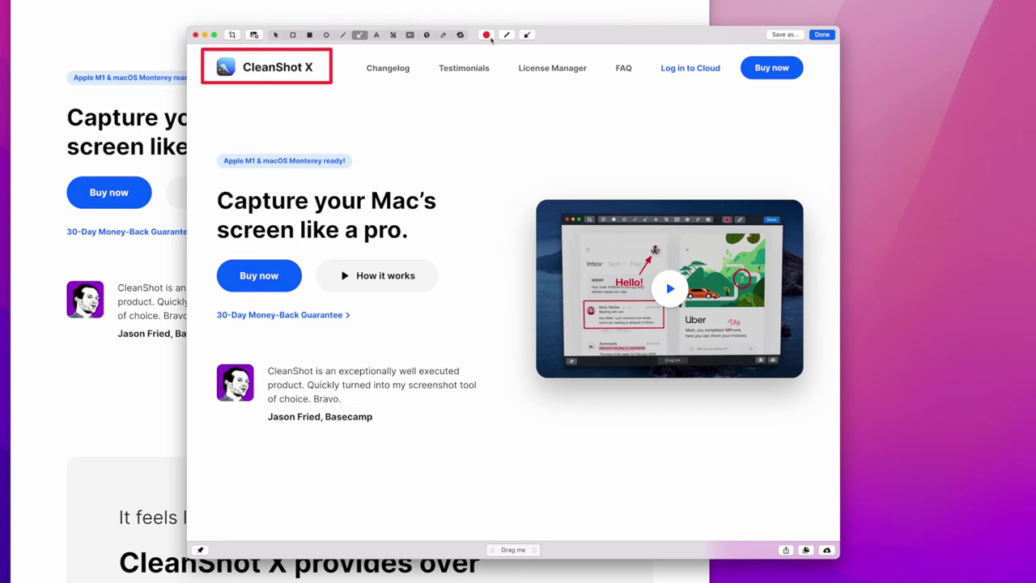
pyautogui.click(488, 36)
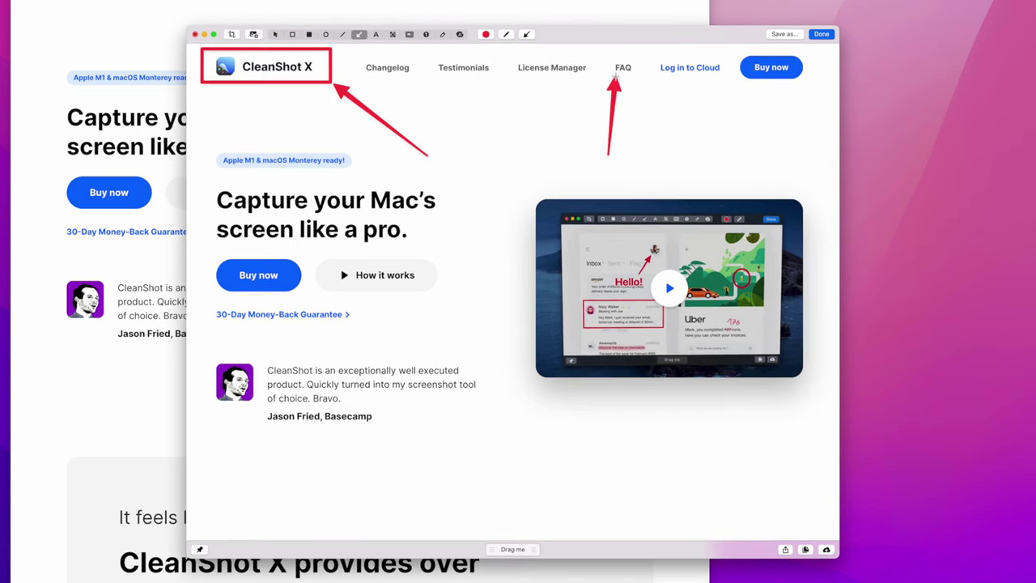
pyautogui.moveTo(535, 129); pyautogui.dragTo(543, 85)
pyautogui.moveTo(492, 146); pyautogui.dragTo(463, 83)
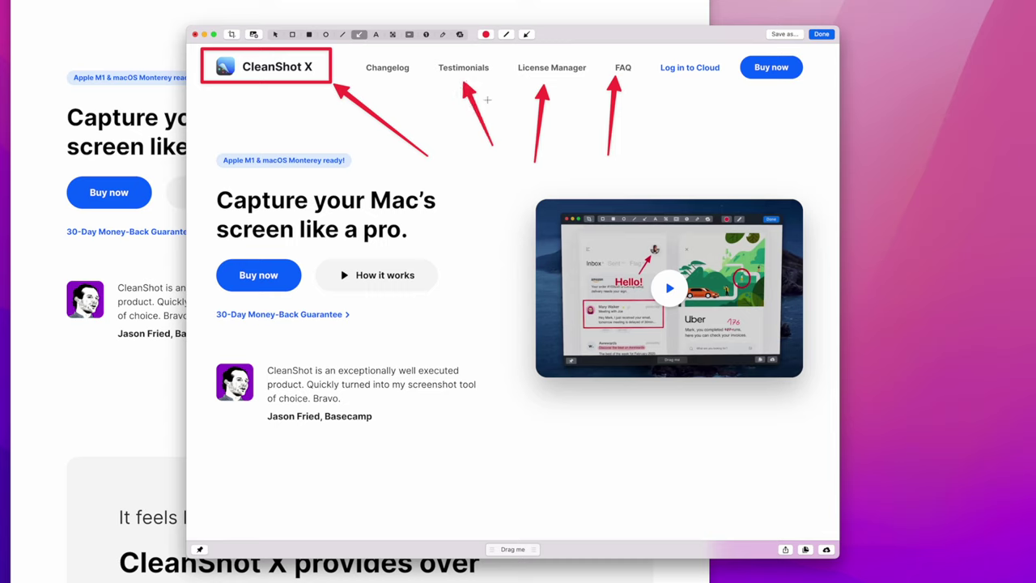
# Draw a red circle below Log in to Cloud and add a 48 pt 'TEXT HERE' label.
pyautogui.click(326, 34)
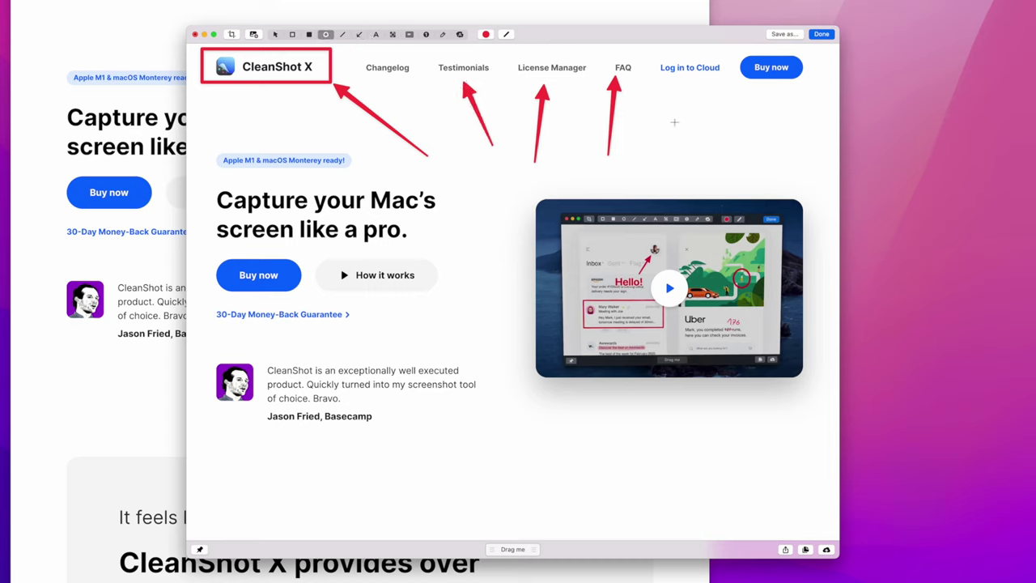
pyautogui.moveTo(664, 97); pyautogui.dragTo(747, 198)
pyautogui.click(376, 34)
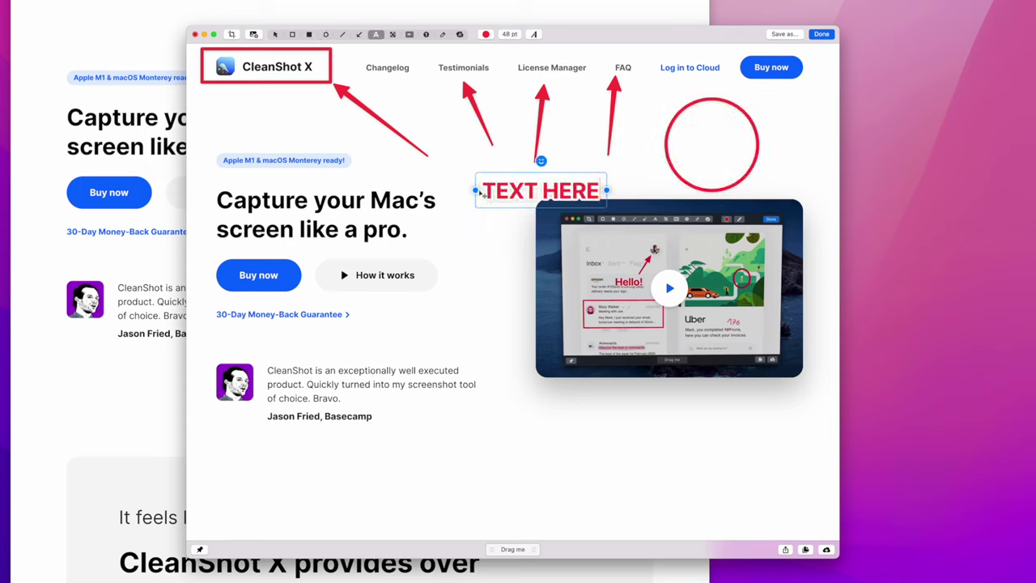
pyautogui.click(640, 170)
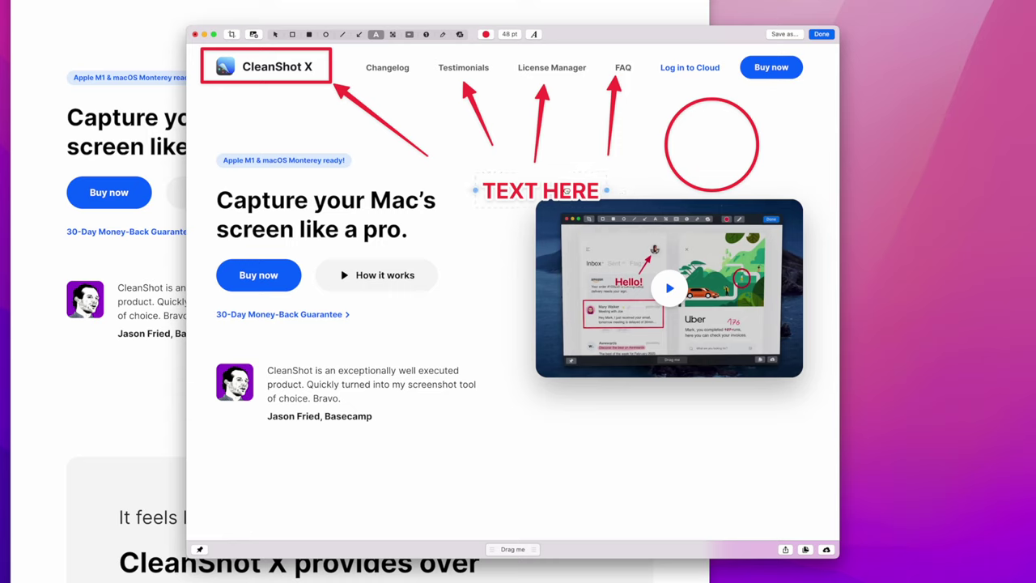
pyautogui.moveTo(541, 191); pyautogui.dragTo(533, 182)
pyautogui.click(509, 34)
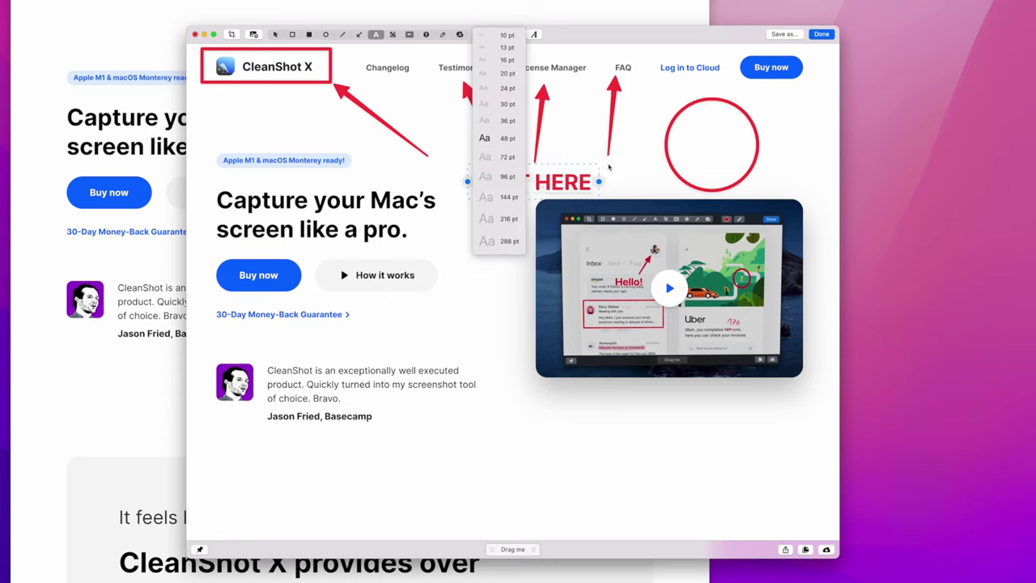
pyautogui.click(393, 34)
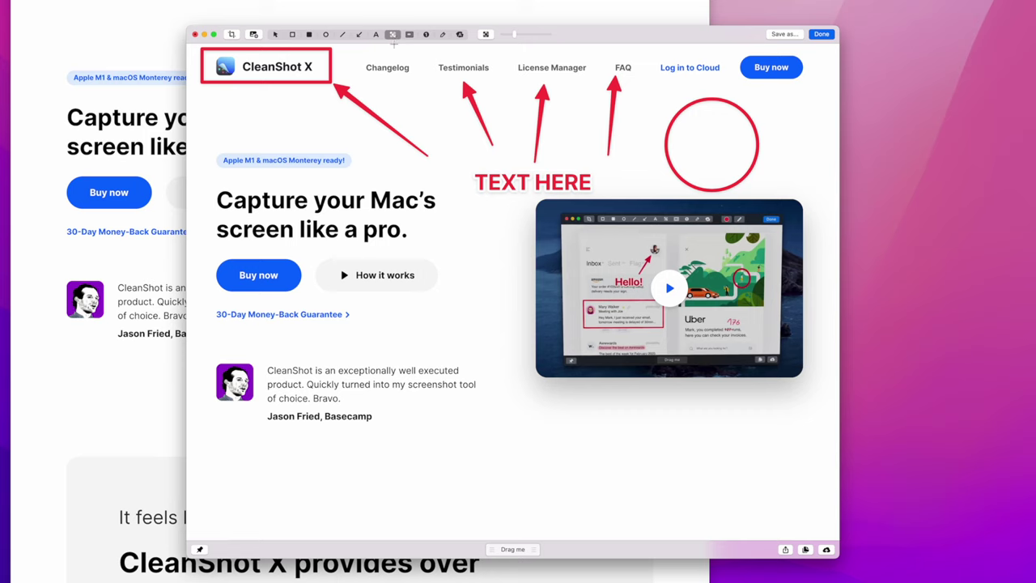
# Pixelate the Monterey-ready badge and place numbered counters 1 to 4 around the page.
pyautogui.moveTo(213, 152); pyautogui.dragTo(355, 171)
pyautogui.press('n')
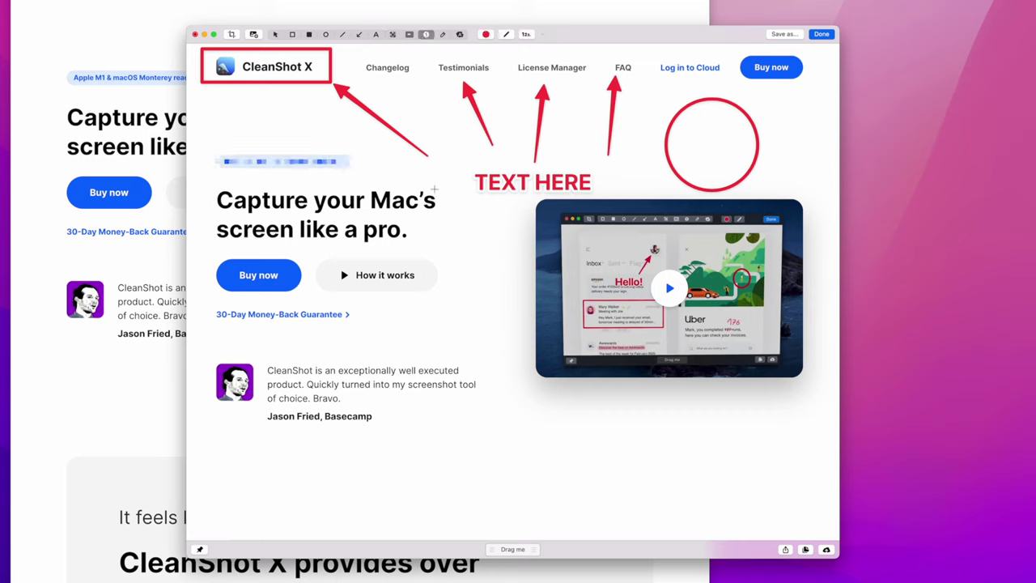
pyautogui.click(414, 218)
pyautogui.click(410, 281)
pyautogui.click(383, 411)
pyautogui.click(792, 356)
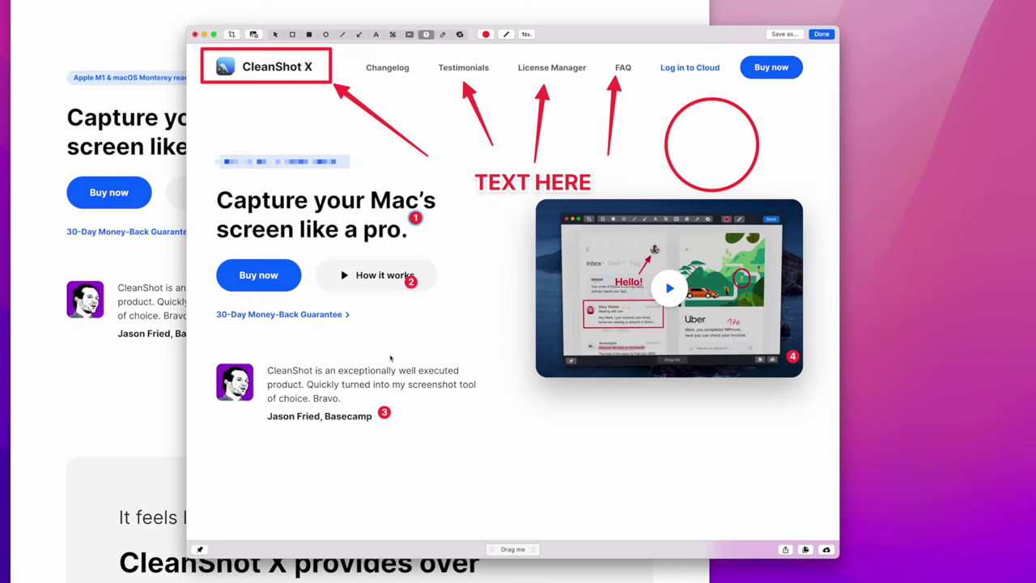
# Underline both headline lines in red; a spotlight on the video is tried and undone.
pyautogui.press('l')
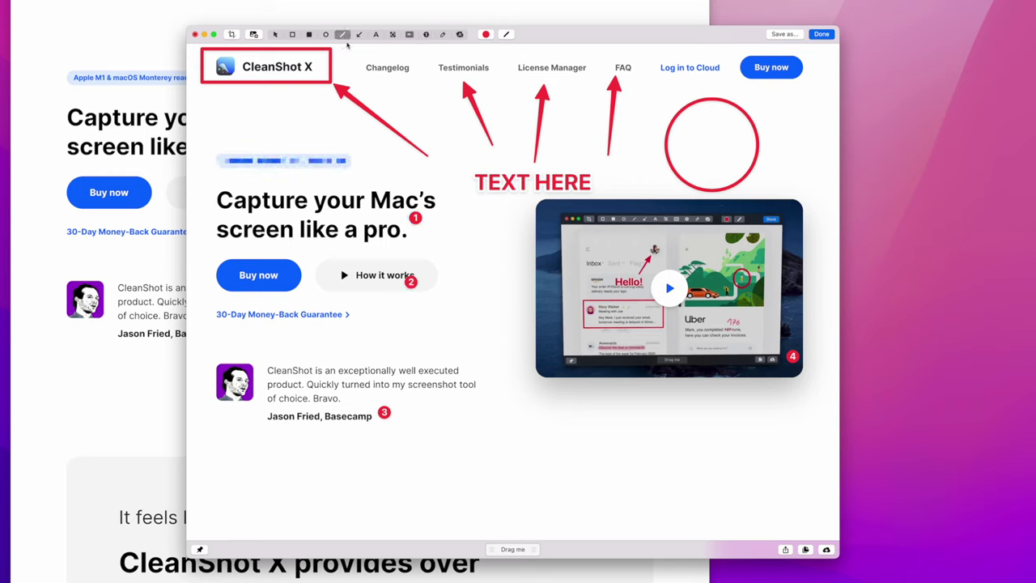
pyautogui.moveTo(217, 212); pyautogui.dragTo(444, 212)
pyautogui.moveTo(216, 241); pyautogui.dragTo(406, 241)
pyautogui.click(409, 34)
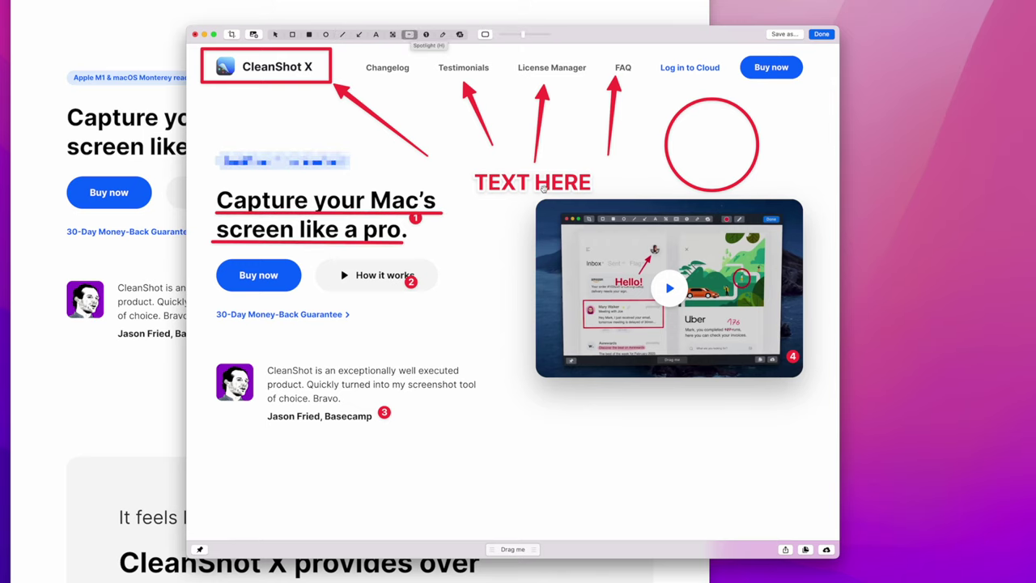
pyautogui.moveTo(530, 197); pyautogui.dragTo(813, 381)
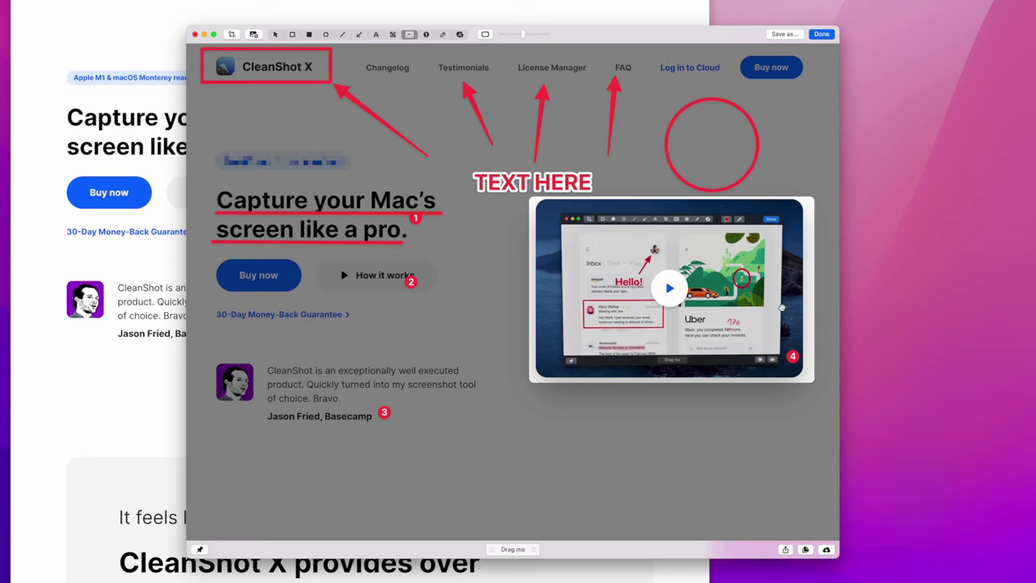
pyautogui.press('super+z')
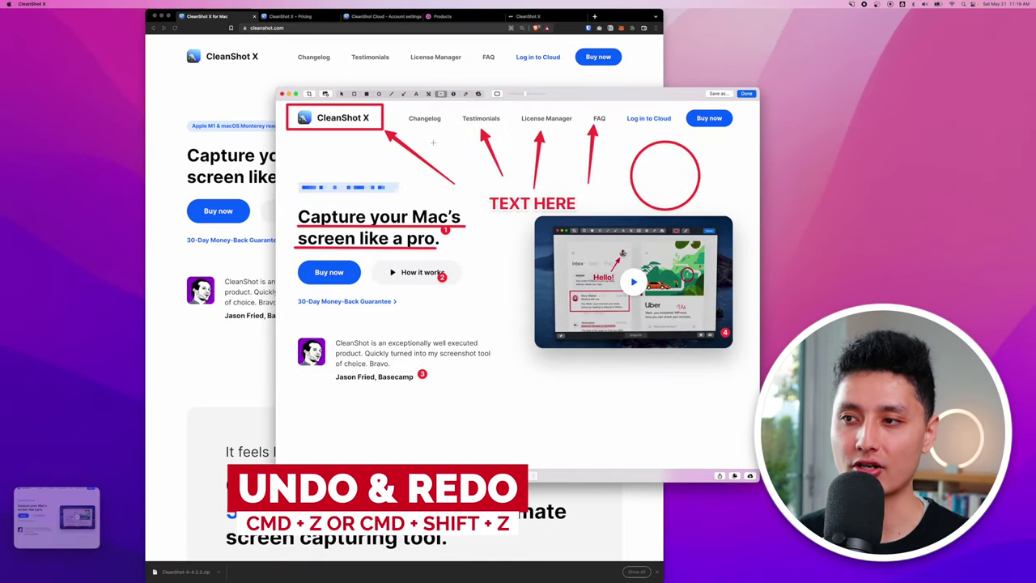
# Draw a wavy red freehand stroke under the testimonial and save the image to the desktop.
pyautogui.press('super+shift+z')
pyautogui.press('super+z')
pyautogui.click(465, 93)
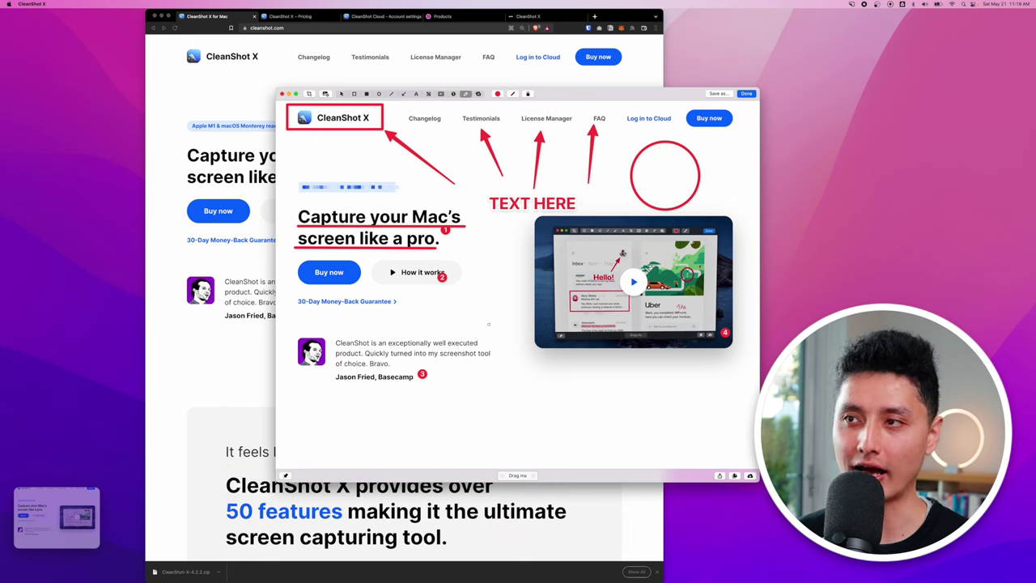
pyautogui.moveTo(505, 394)
pyautogui.mouseDown()
pyautogui.moveTo(535, 390)
pyautogui.moveTo(596, 413)
pyautogui.moveTo(713, 402)
pyautogui.mouseUp()
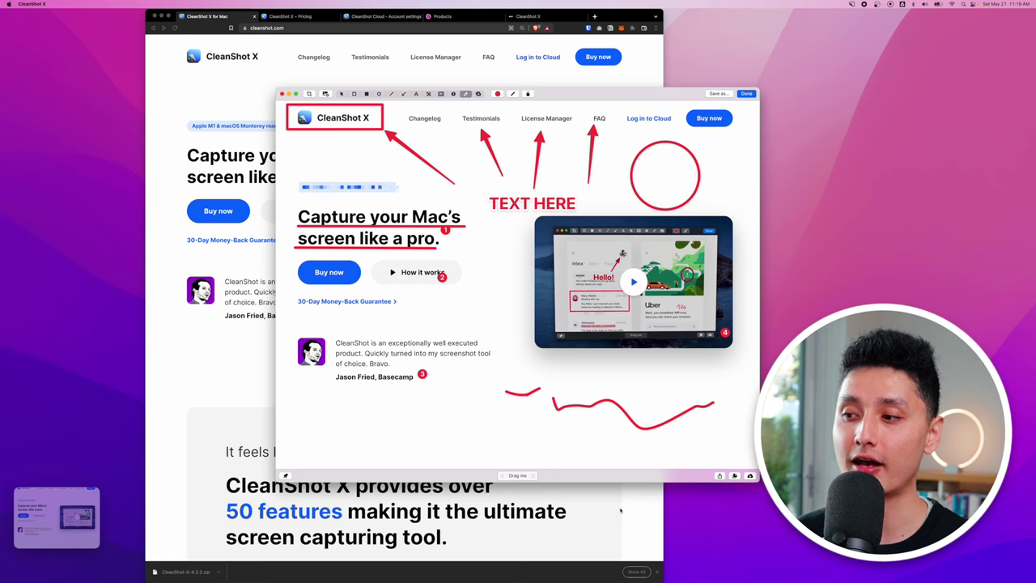
pyautogui.moveTo(523, 476); pyautogui.dragTo(507, 427)
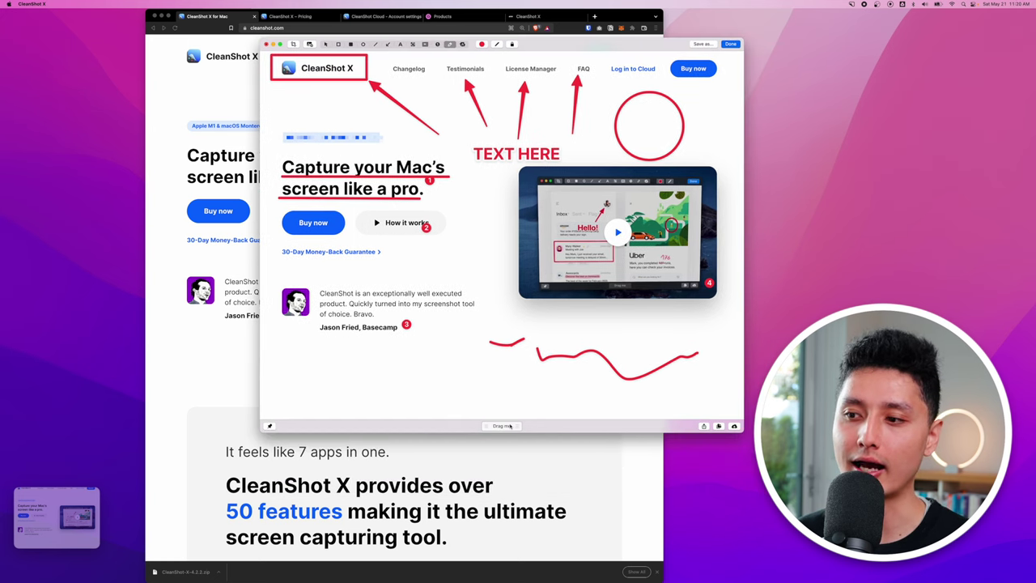
pyautogui.moveTo(503, 427)
pyautogui.mouseDown()
pyautogui.moveTo(648, 324)
pyautogui.moveTo(789, 132)
pyautogui.mouseUp()
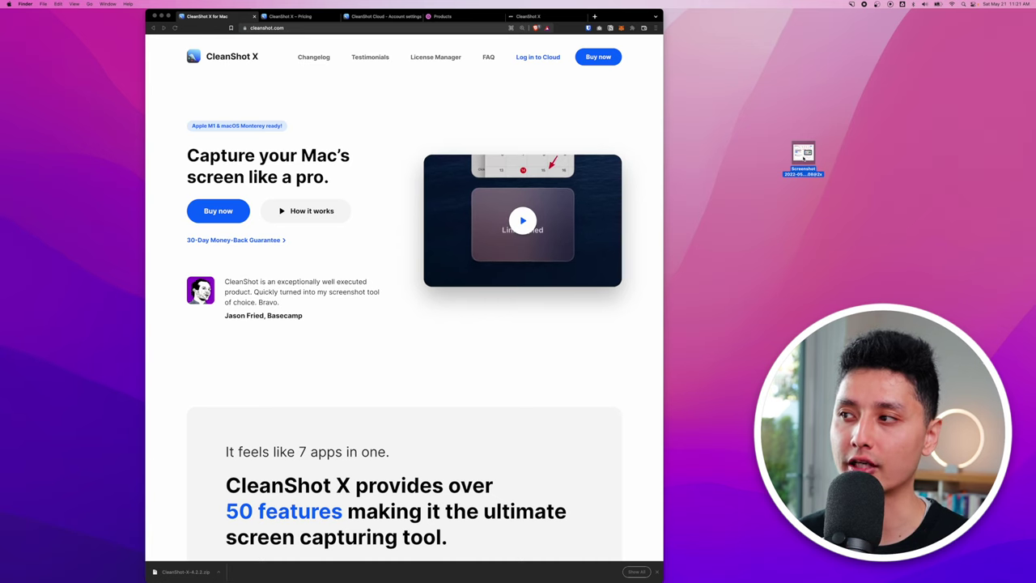
# Reopen the desktop screenshot in CleanShot X, pixelate the Changelog–License Manager links, and save it back.
pyautogui.rightClick(803, 158)
pyautogui.moveTo(814, 168)
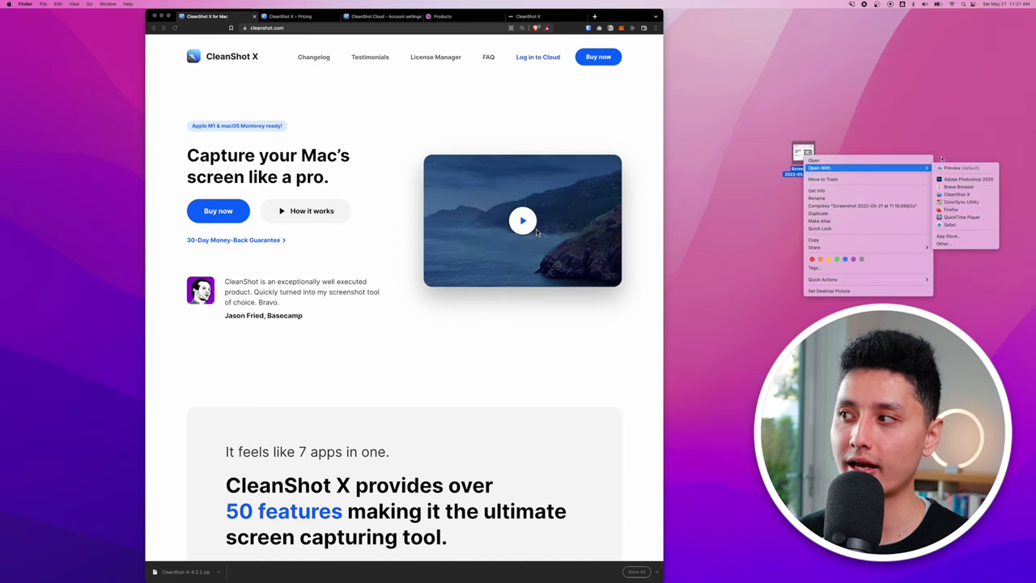
pyautogui.click(958, 195)
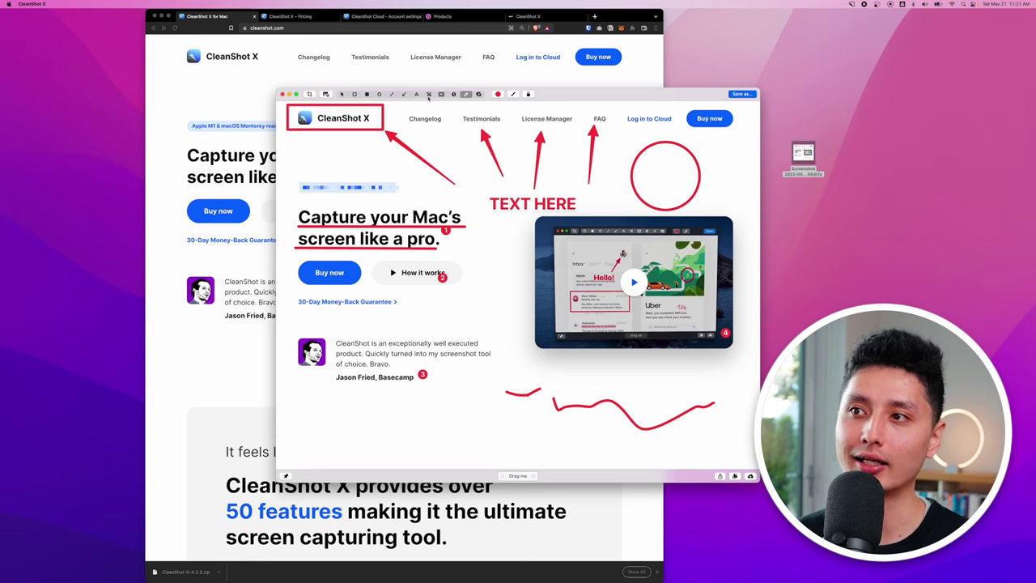
pyautogui.click(429, 94)
pyautogui.moveTo(400, 114); pyautogui.dragTo(582, 126)
pyautogui.moveTo(514, 477)
pyautogui.mouseDown()
pyautogui.moveTo(781, 247)
pyautogui.moveTo(797, 203)
pyautogui.mouseUp()
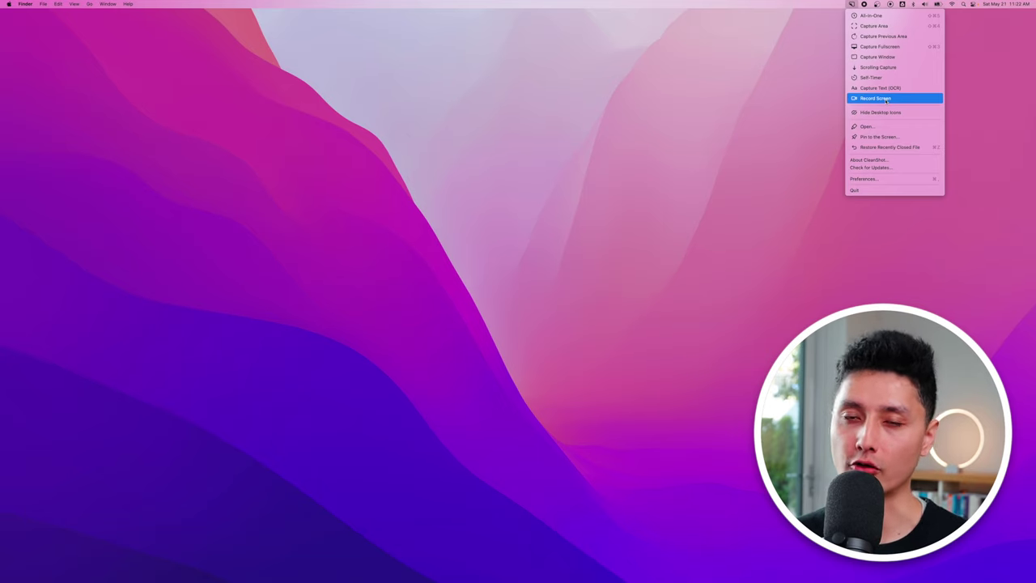
# Frame a full-screen 3008 × 1692 recording with the microphone on, using Scarlett 2i2 USB.
pyautogui.click(864, 98)
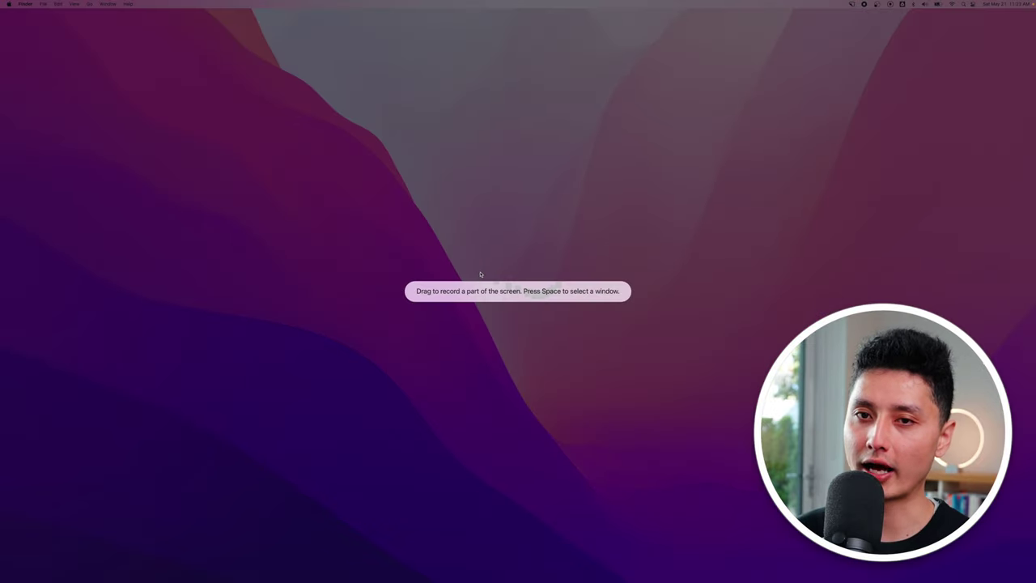
pyautogui.click(438, 291)
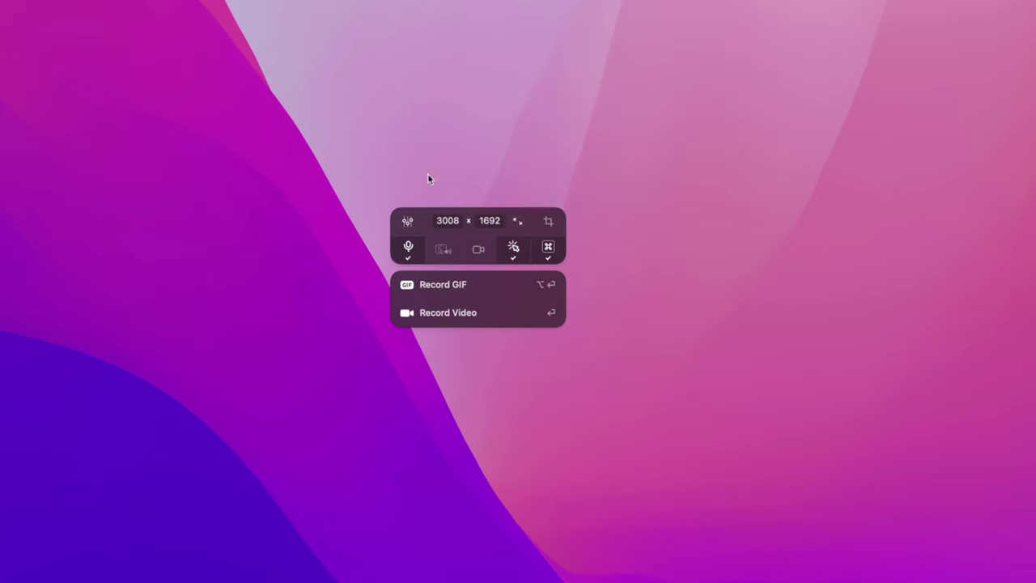
pyautogui.click(409, 251)
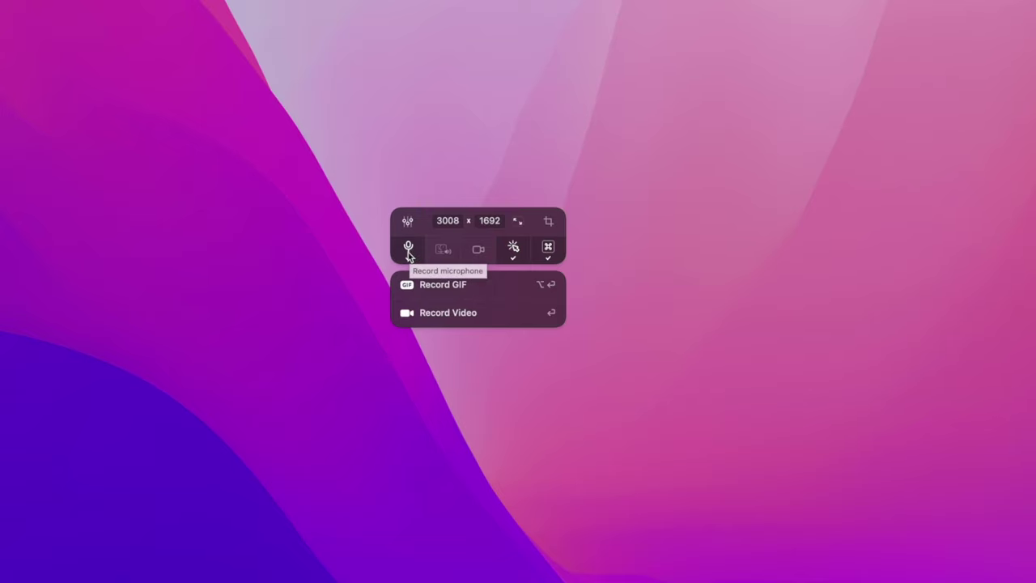
pyautogui.click(408, 251)
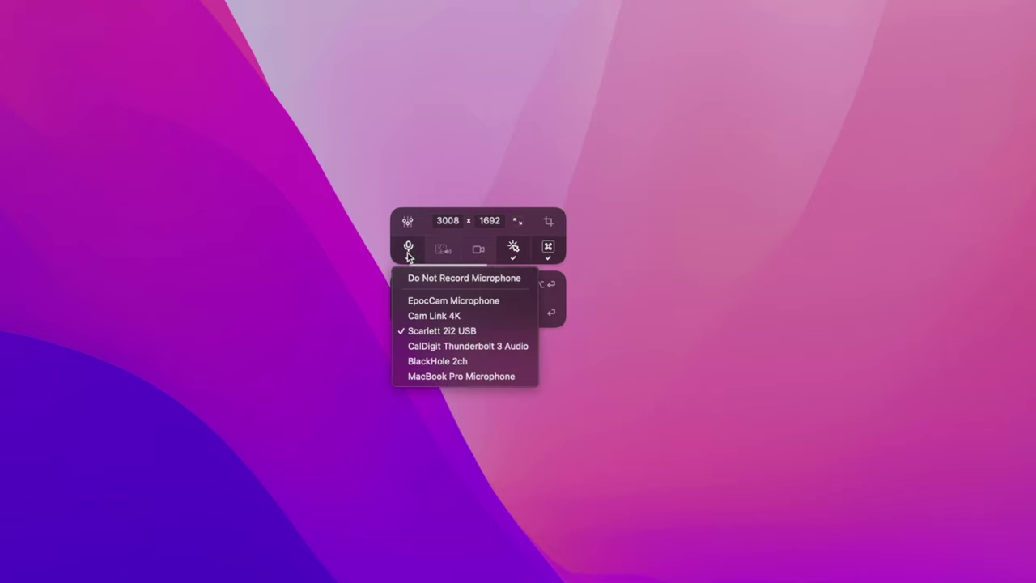
pyautogui.click(442, 330)
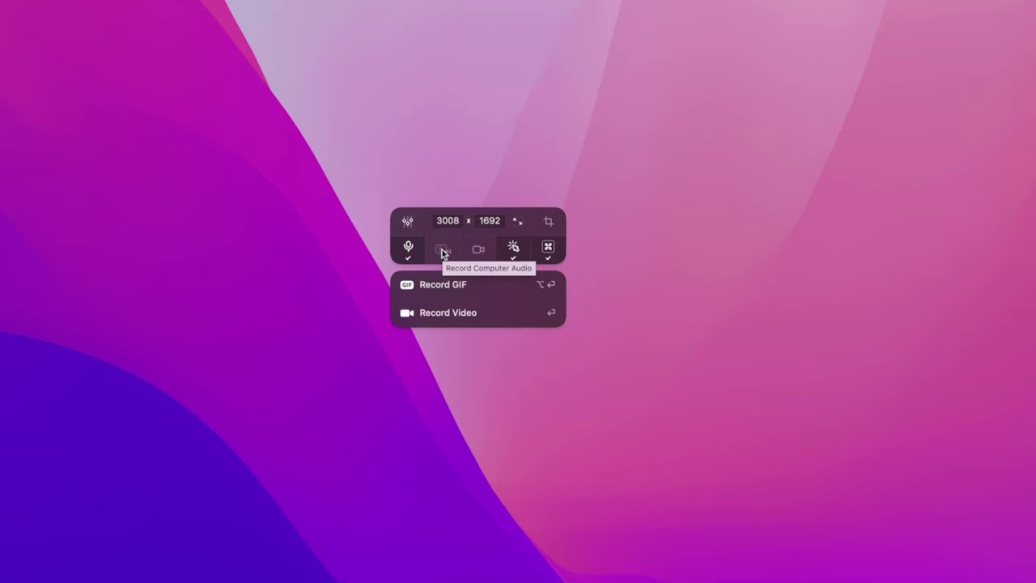
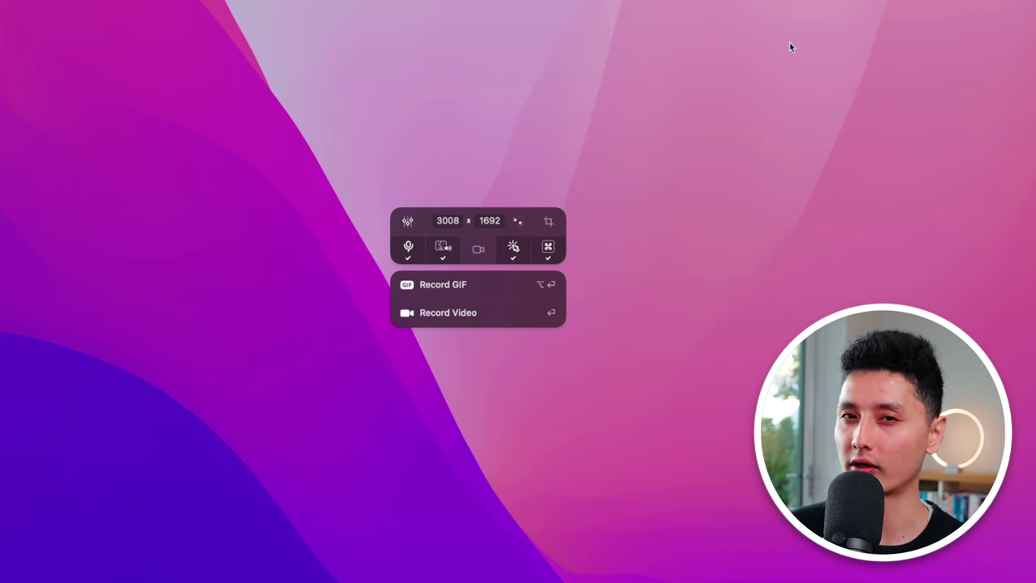
# Turn on Show Keystrokes and the webcam, and change the capture area to a 1504 × 846 region.
pyautogui.click(548, 250)
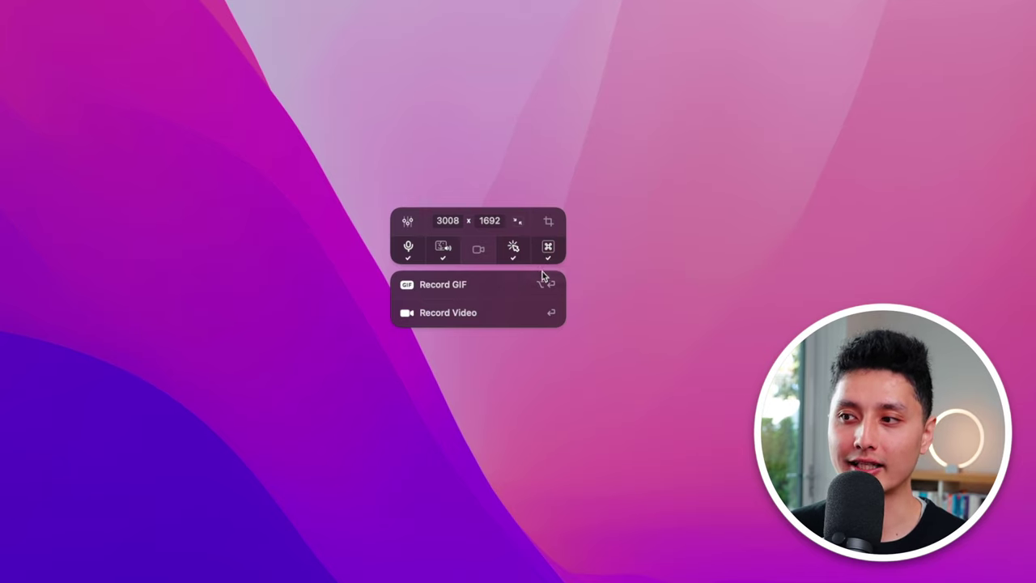
pyautogui.click(478, 247)
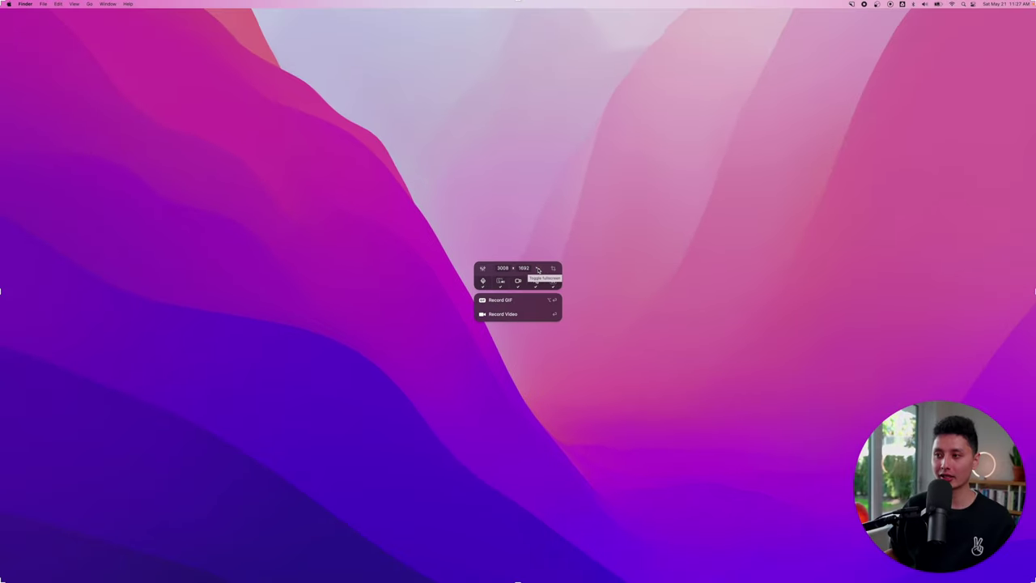
pyautogui.click(518, 224)
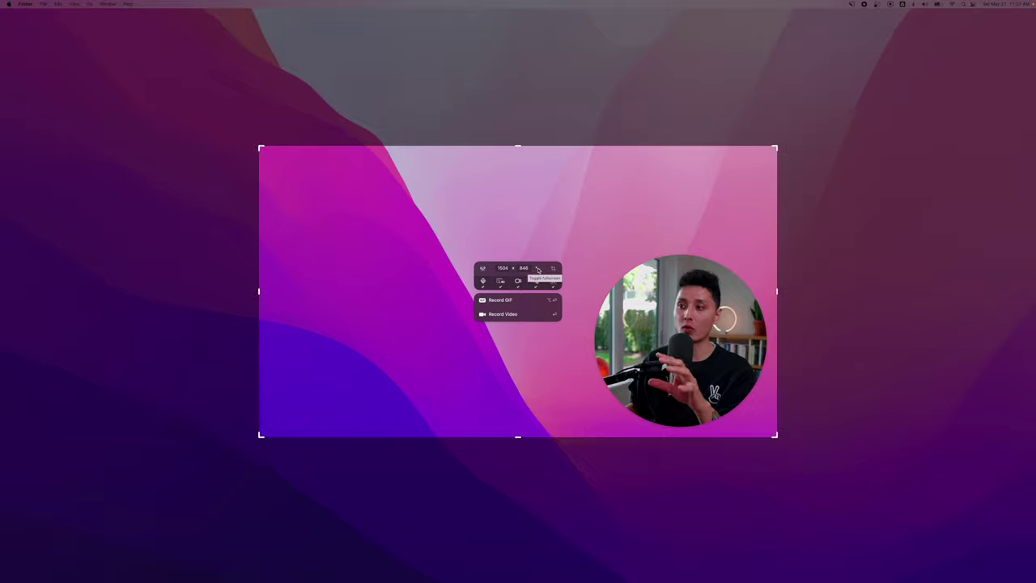
# Return the capture to full screen at 3008 × 1692 and start the video recording.
pyautogui.click(538, 270)
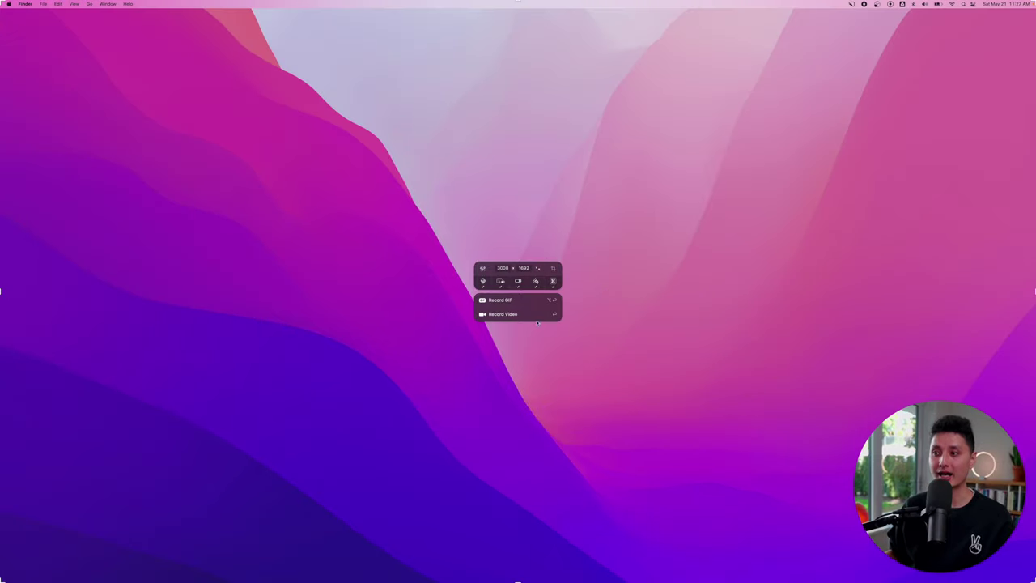
pyautogui.click(495, 314)
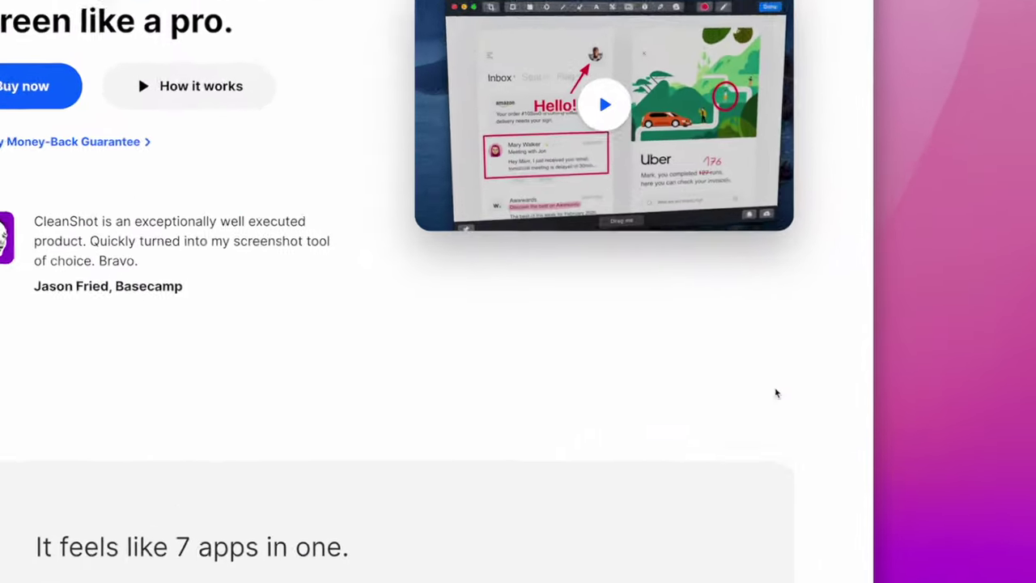
# Demo the click highlight and scrolling on the CleanShot page, and show the ⇧⌘ keystroke twice.
pyautogui.click(468, 371)
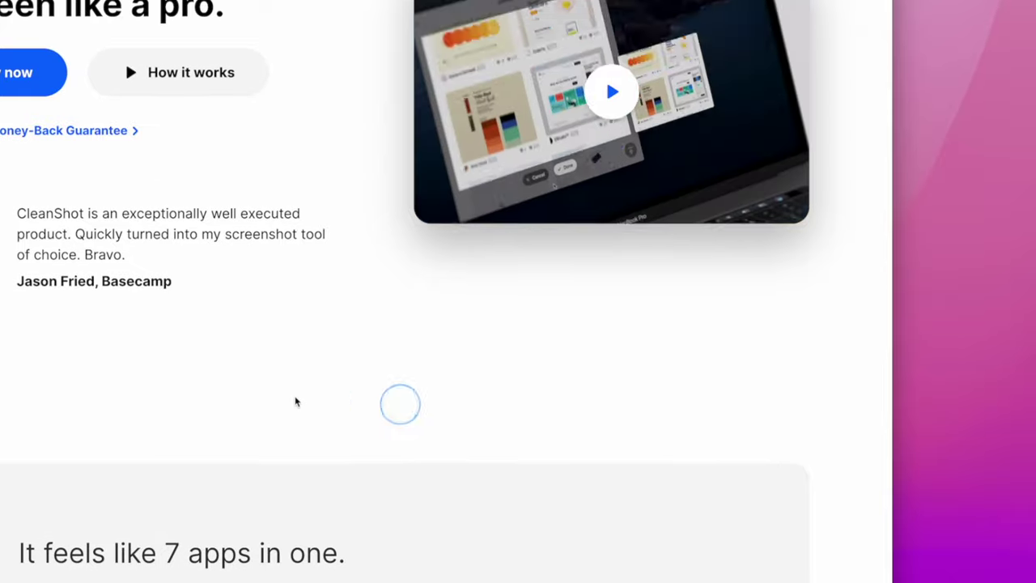
pyautogui.scroll(-5, 308, 399)
pyautogui.press('shift+super')
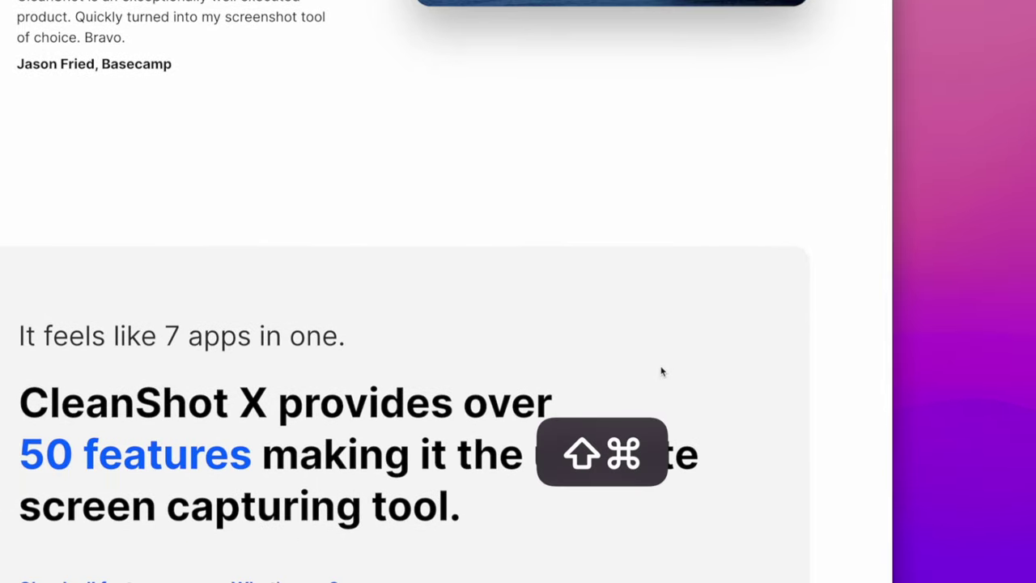
pyautogui.press('shift+super')
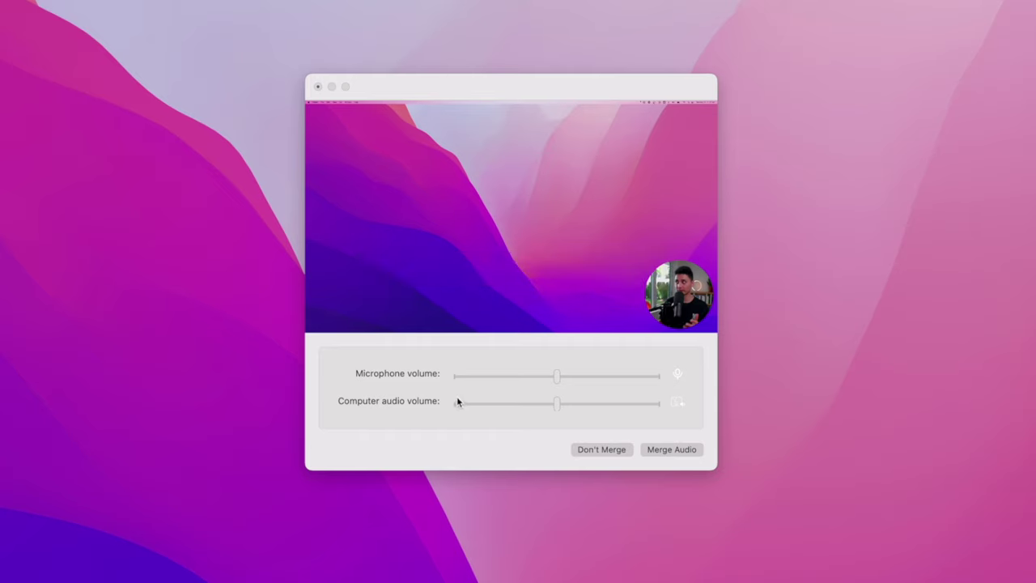
# Focus the Merge Audio window and lower the Computer audio volume slightly.
pyautogui.click(380, 419)
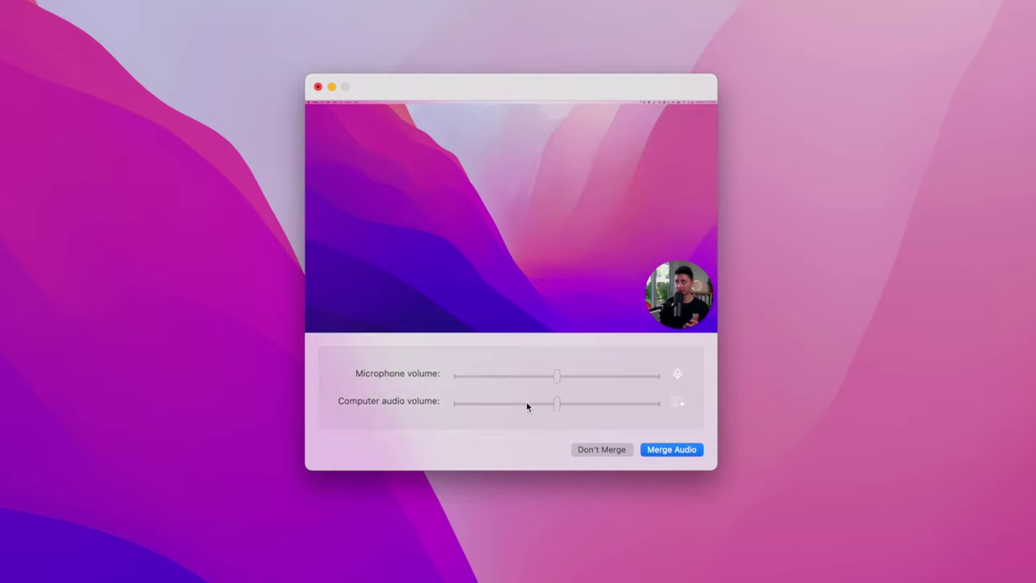
pyautogui.moveTo(530, 402); pyautogui.dragTo(492, 405)
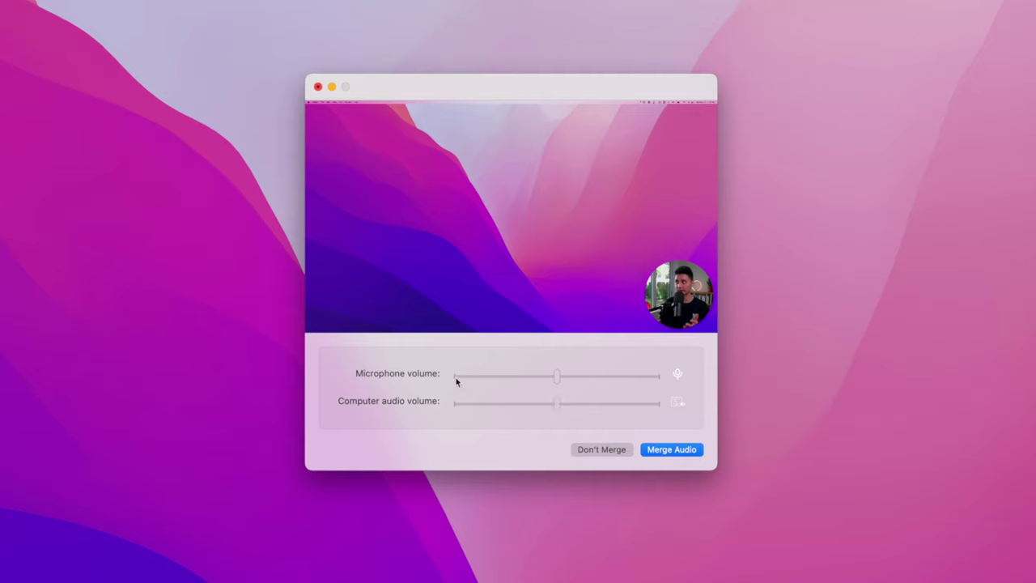
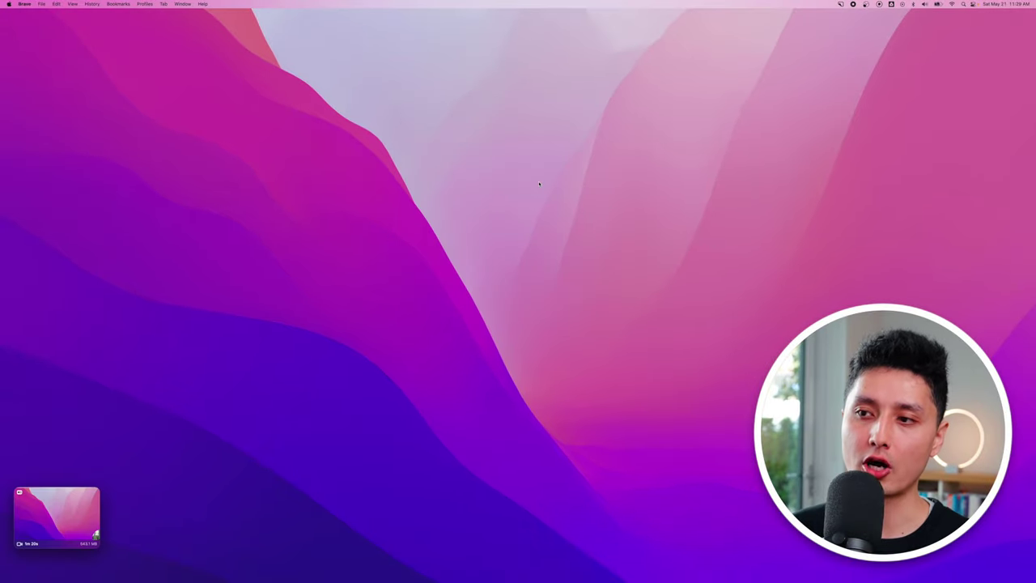
# Save the finished recording to a file from its thumbnail.
pyautogui.moveTo(29, 521)
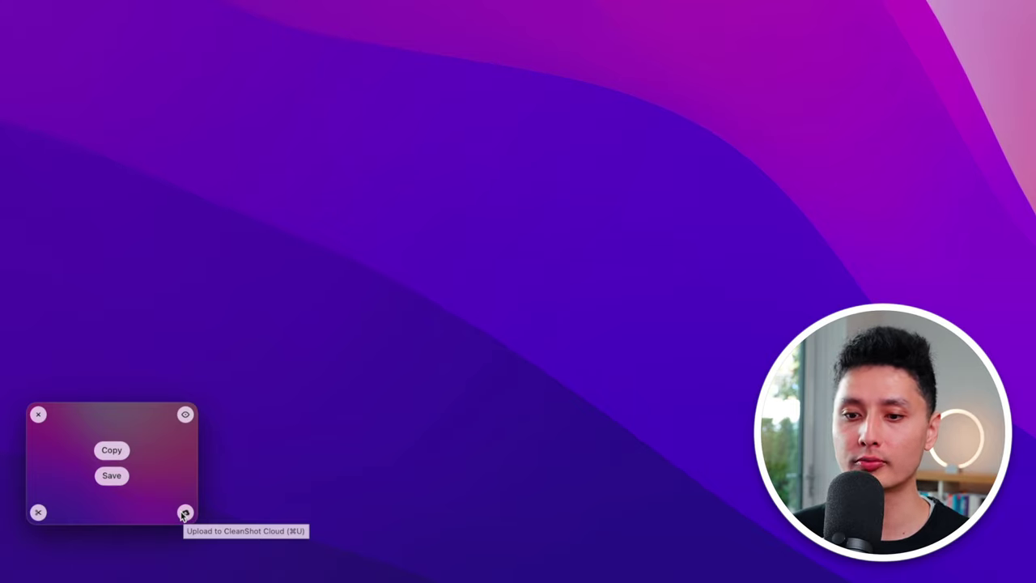
pyautogui.click(111, 476)
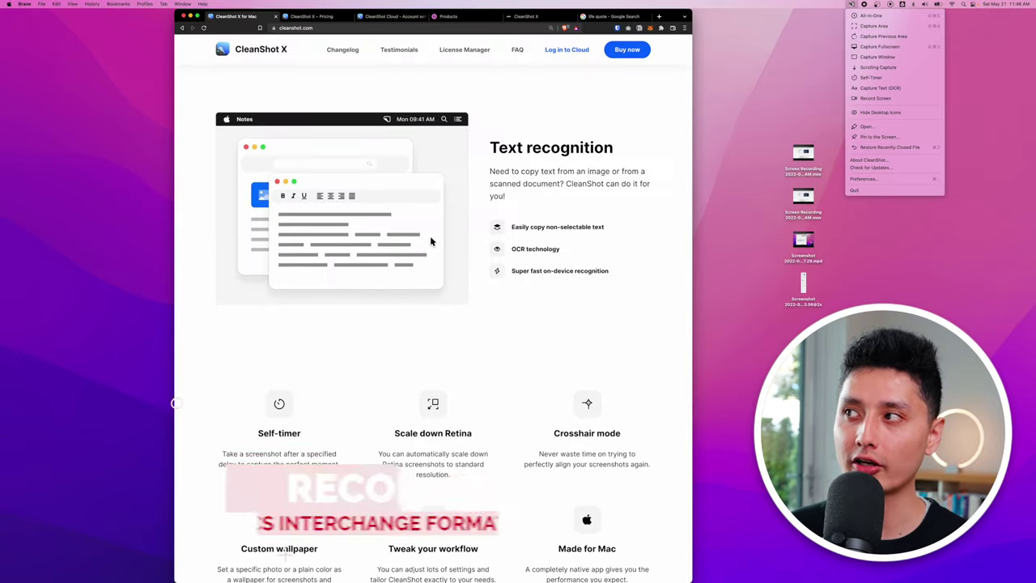
# Record a GIF of a 751×574 area around the text-recognition demo image.
pyautogui.click(866, 99)
pyautogui.click(430, 241)
pyautogui.moveTo(430, 241); pyautogui.dragTo(577, 248)
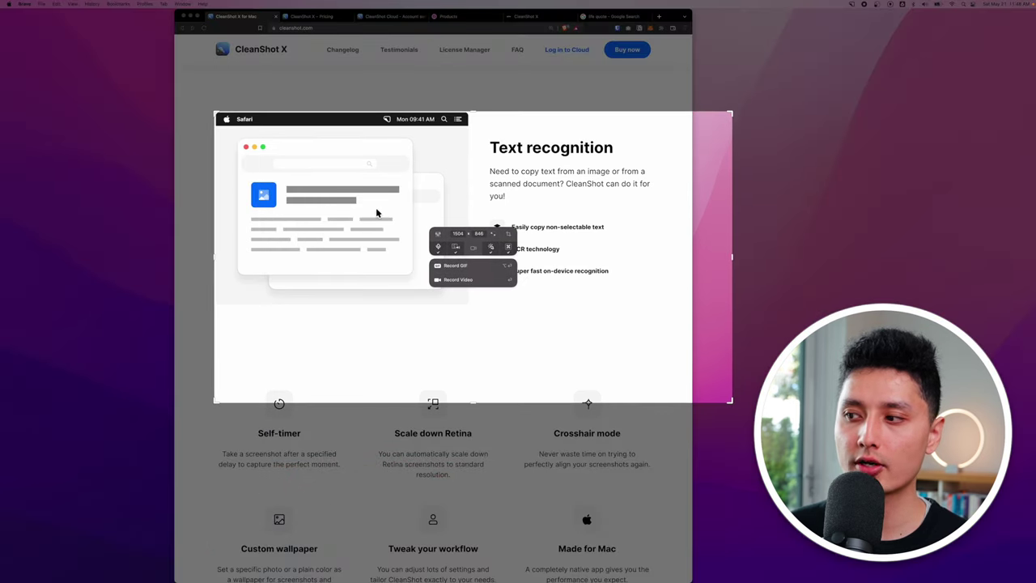
pyautogui.moveTo(214, 111); pyautogui.dragTo(473, 308)
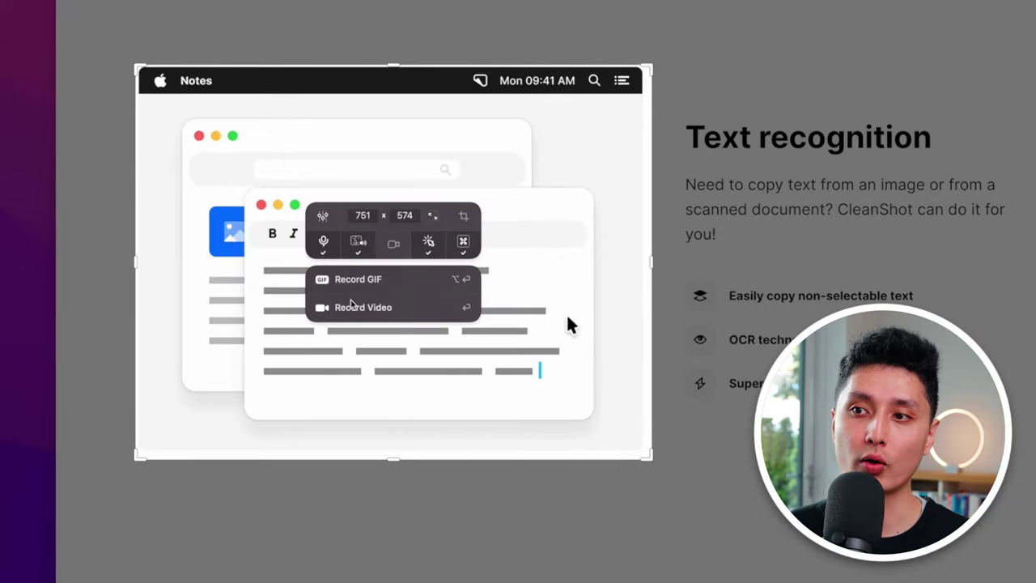
pyautogui.press('Return')
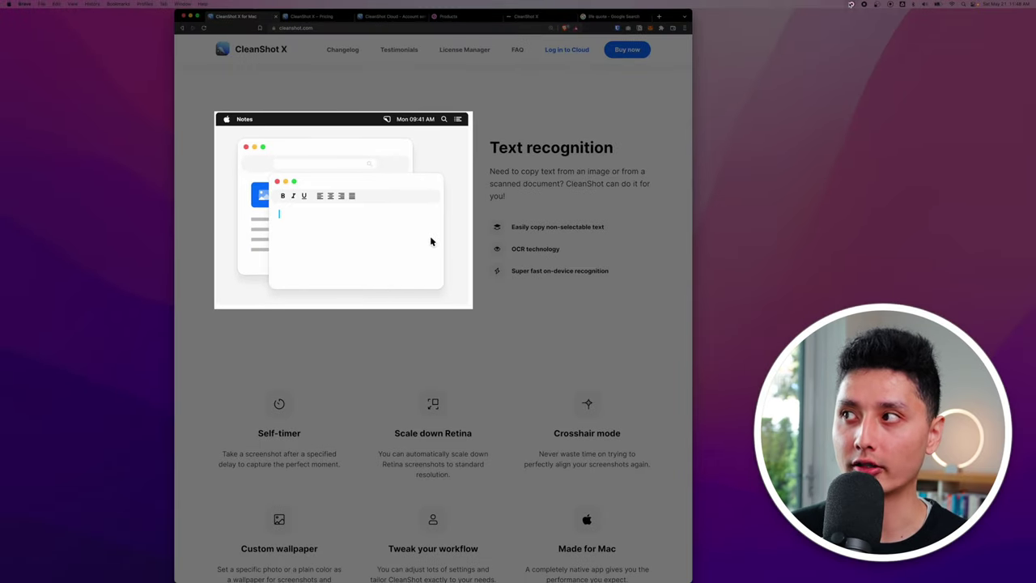
# Stop recording to create the GIF, then play it in Quick Look and close it.
pyautogui.press('super+shift+5')
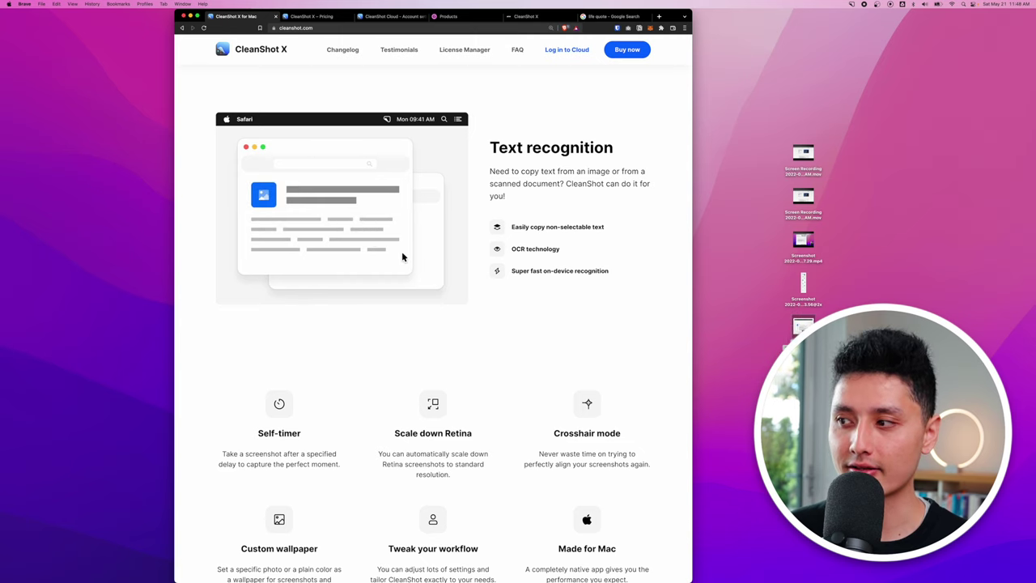
pyautogui.click(803, 326)
pyautogui.press('space')
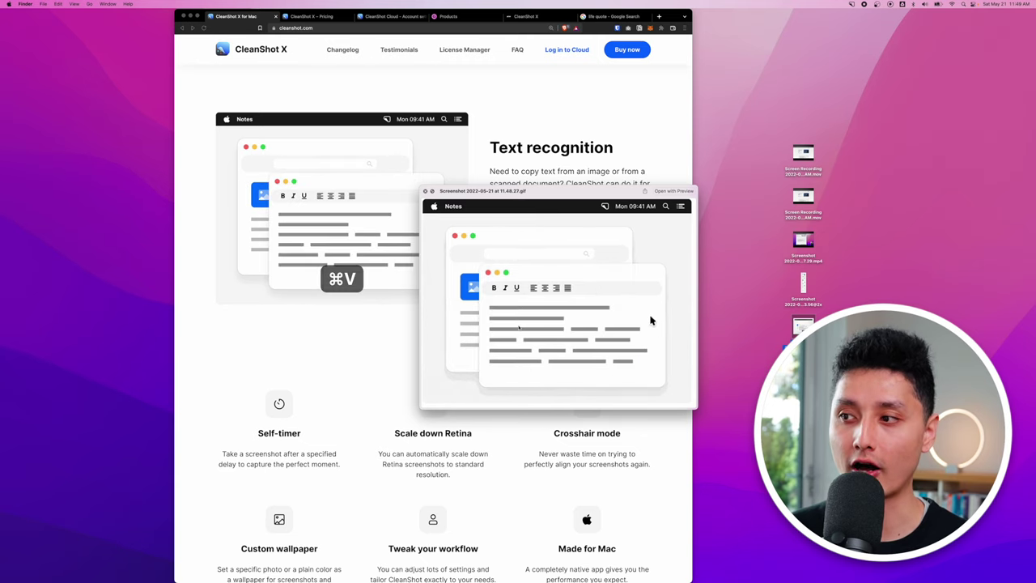
pyautogui.press('space')
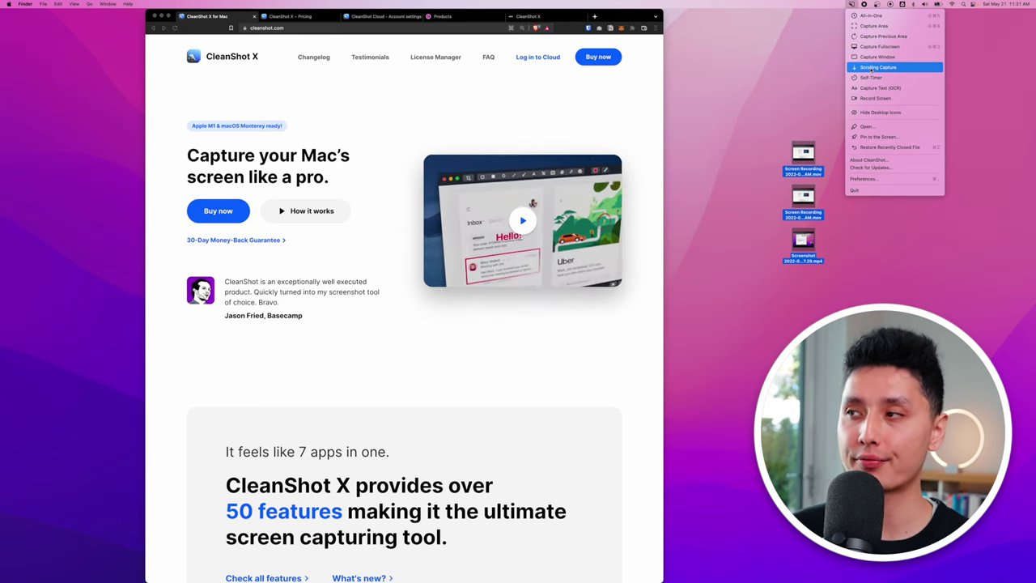
# Choose Scrolling Capture and fit the capture area over the cleanshot.com browser page.
pyautogui.click(865, 69)
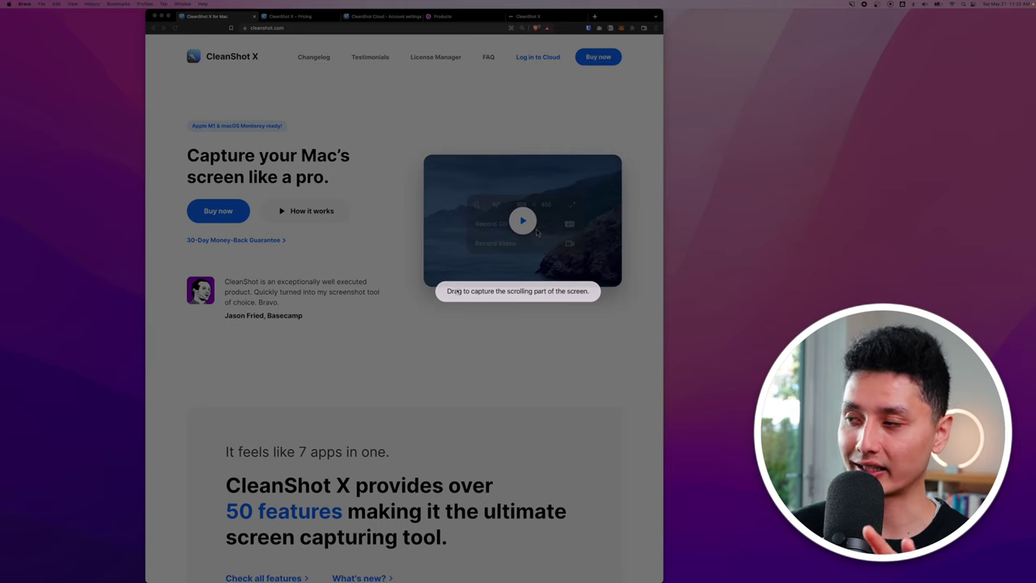
pyautogui.click(455, 293)
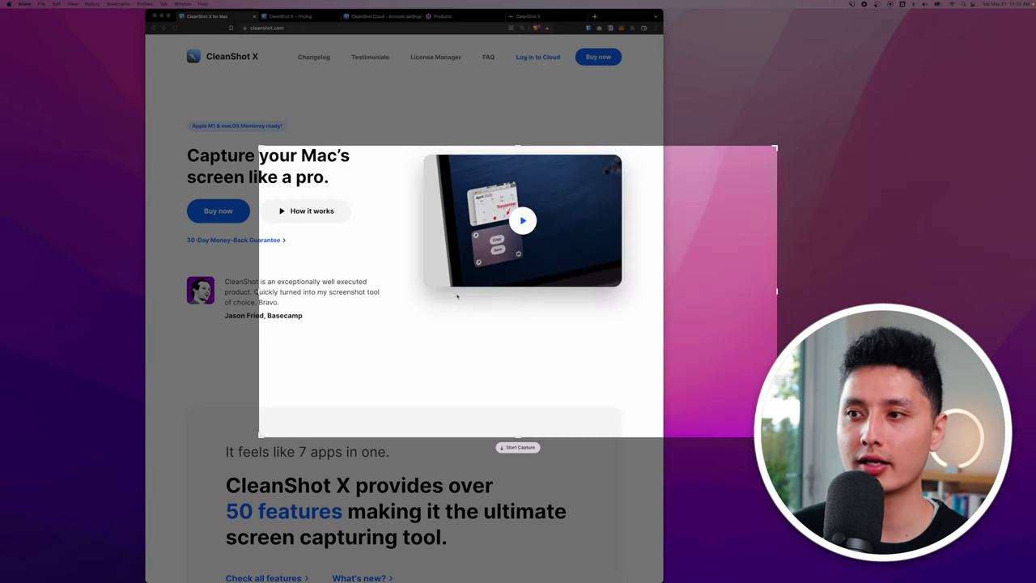
pyautogui.moveTo(564, 393); pyautogui.dragTo(322, 158)
pyautogui.moveTo(283, 221); pyautogui.dragTo(286, 221)
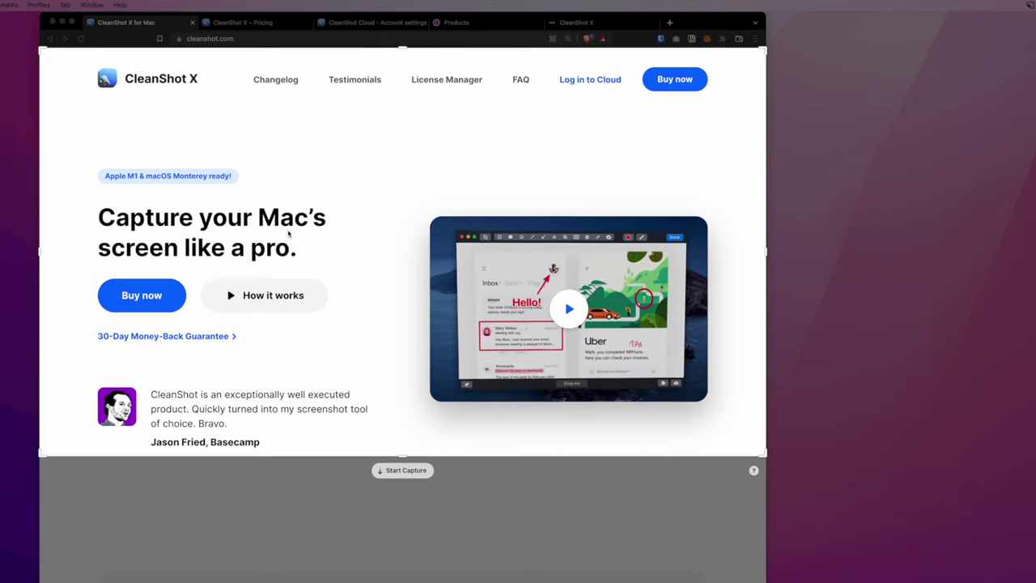
pyautogui.moveTo(405, 402); pyautogui.dragTo(445, 404)
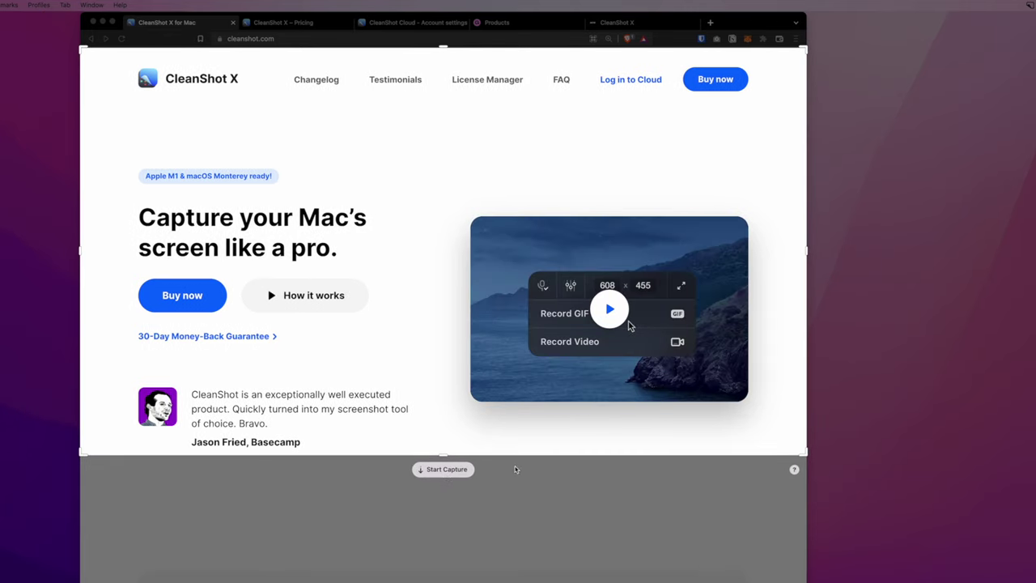
# Capture the page while scrolling down to the Text recognition section, then finish.
pyautogui.click(444, 469)
pyautogui.scroll(-5, 444, 376)
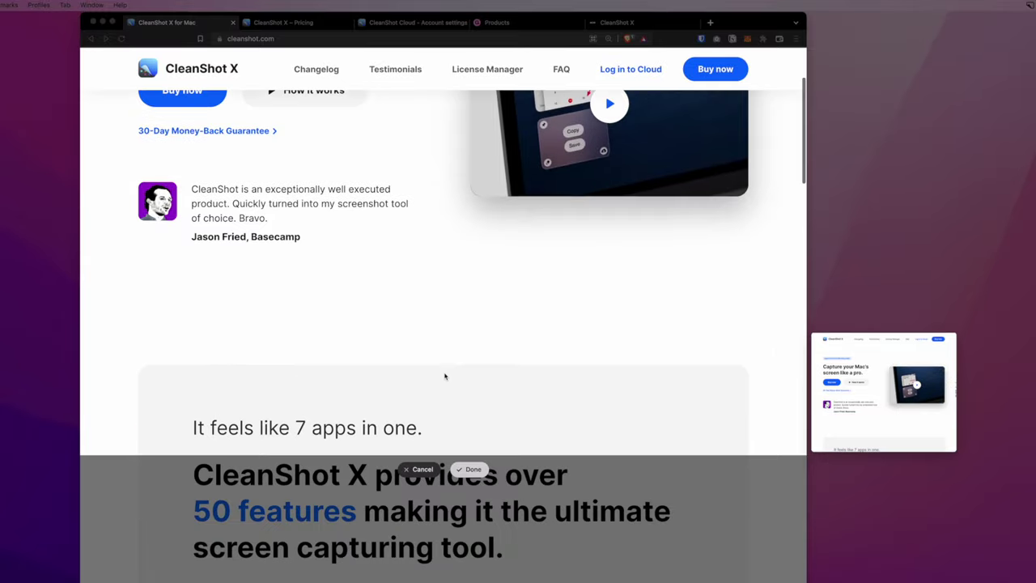
pyautogui.scroll(-3, 444, 376)
pyautogui.scroll(-3, 444, 376)
pyautogui.scroll(-15, 444, 377)
pyautogui.scroll(-7, 444, 376)
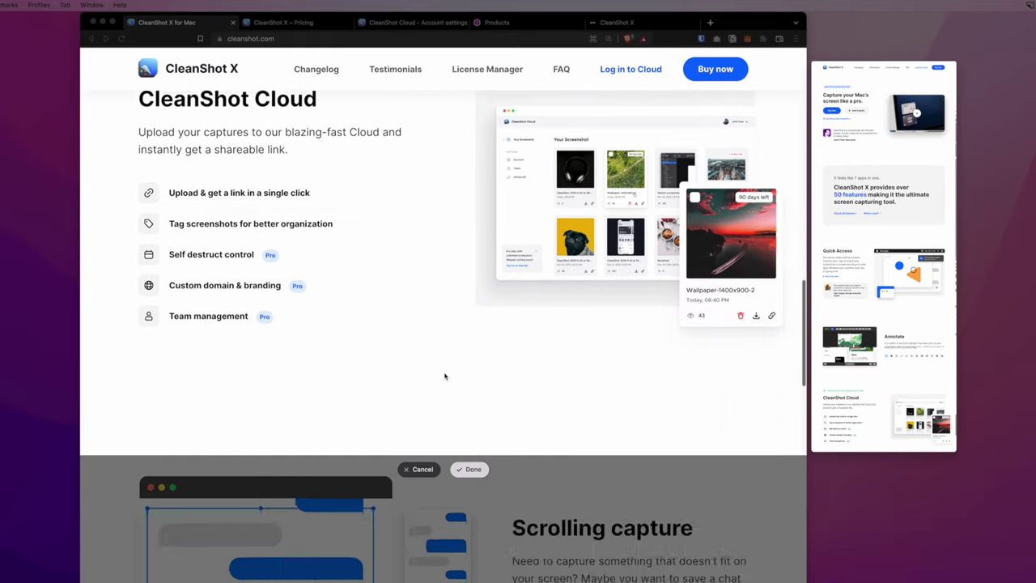
pyautogui.scroll(-11, 445, 377)
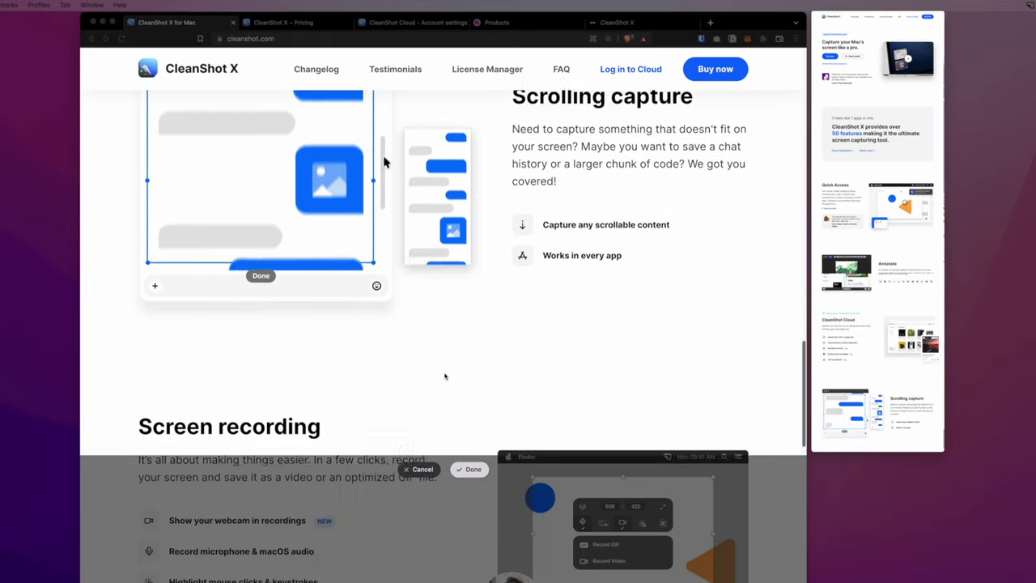
pyautogui.scroll(-20, 444, 377)
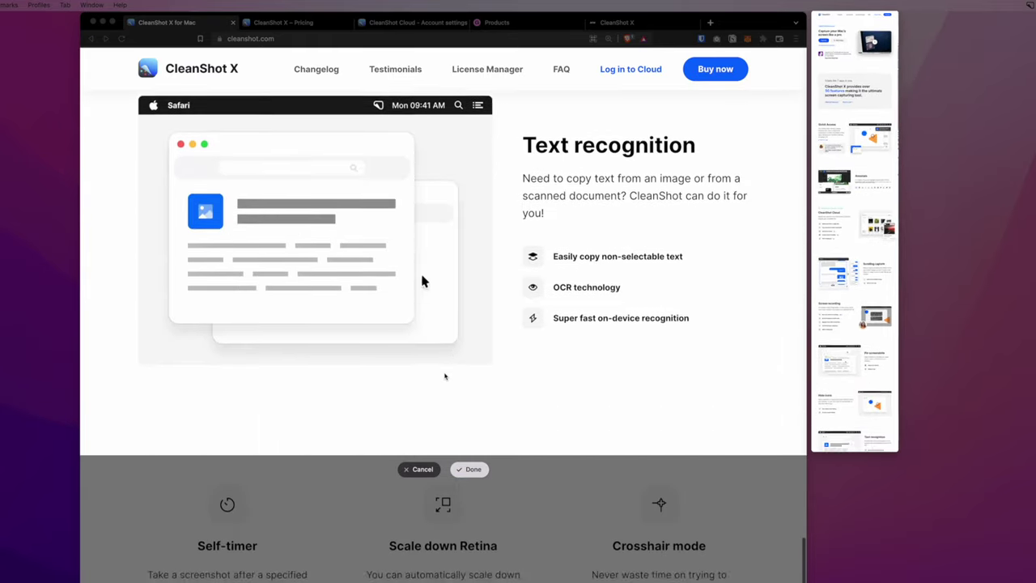
pyautogui.click(473, 468)
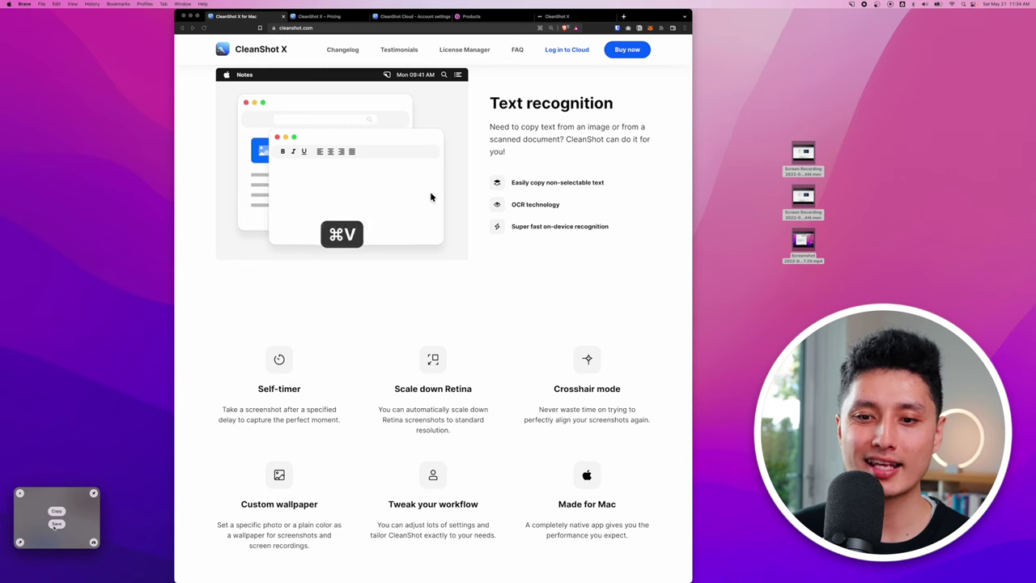
# Open the scrolling capture in Preview, enlarge the window and zoom into the CleanShot Cloud section.
pyautogui.click(54, 524)
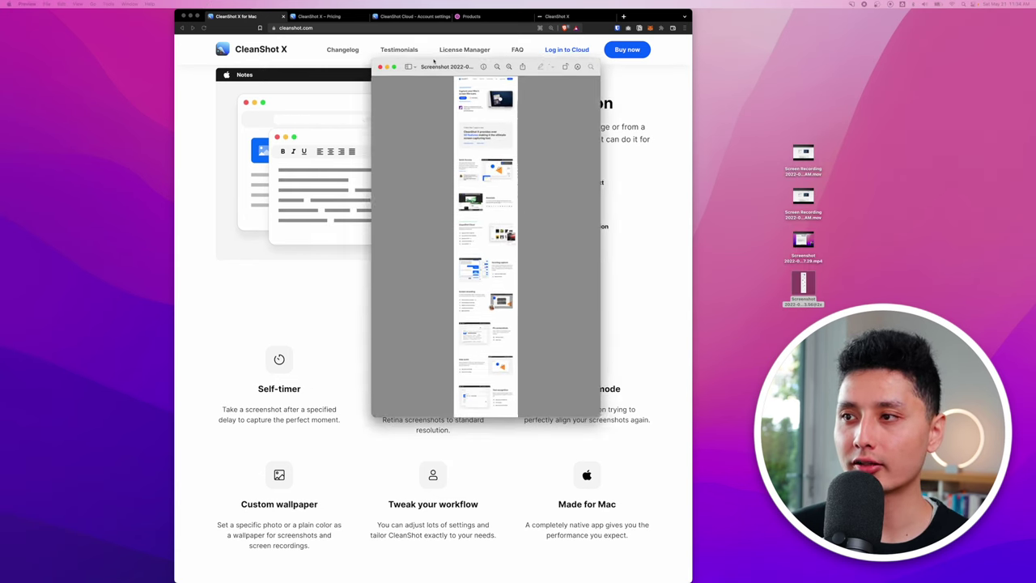
pyautogui.doubleClick(434, 64)
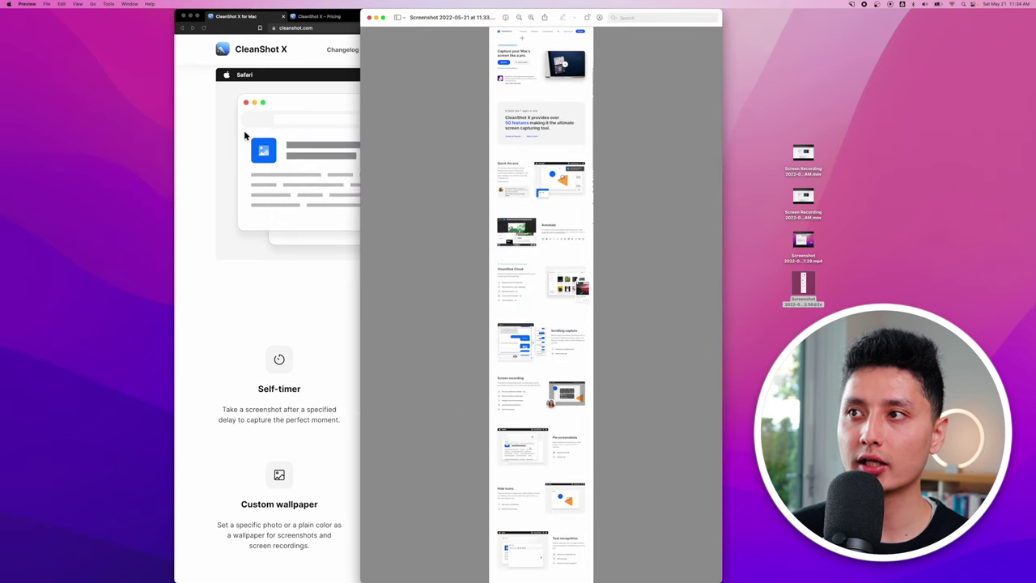
pyautogui.scroll(5, 514, 421)
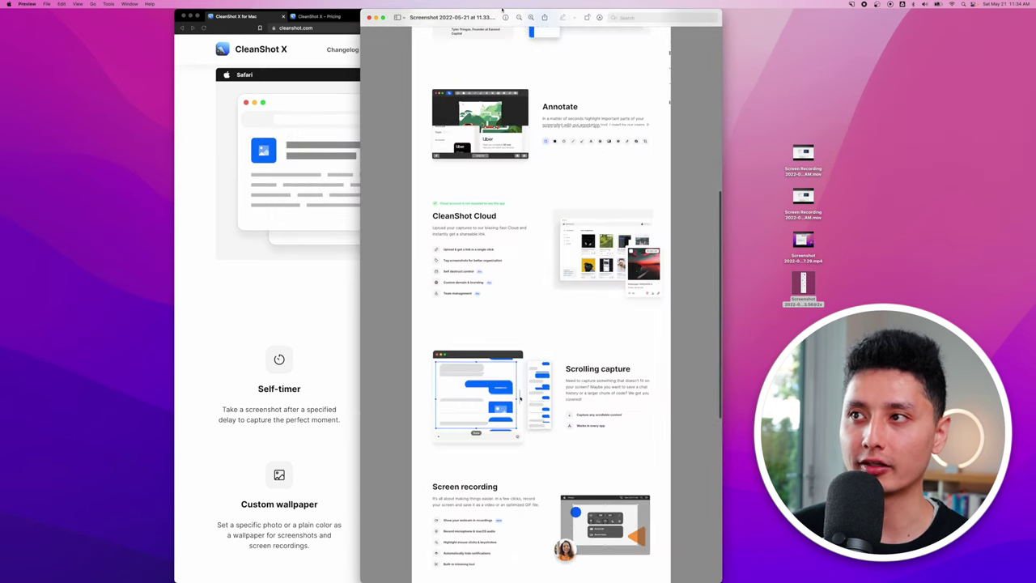
pyautogui.scroll(5, 515, 421)
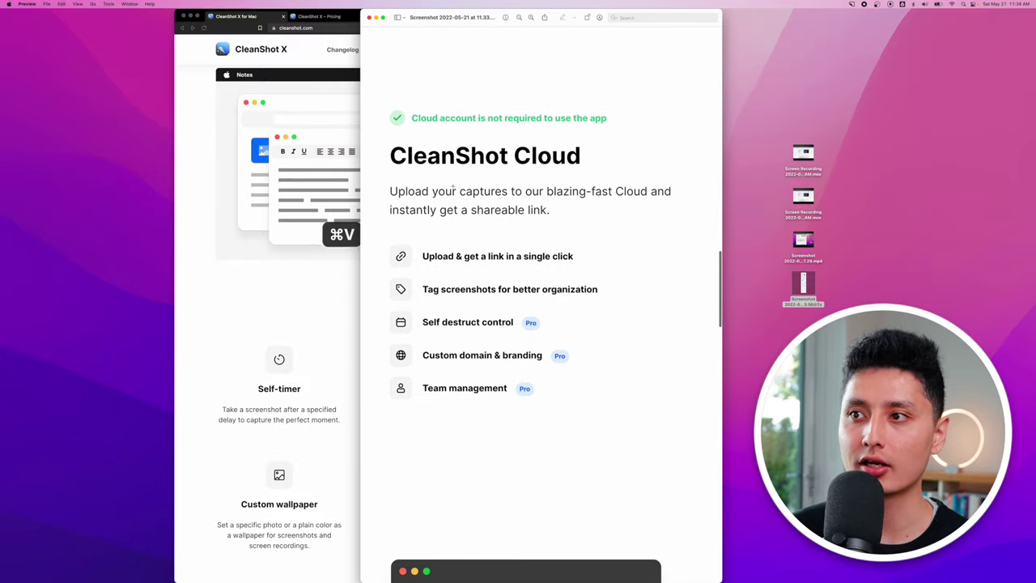
# Grab the text of cleanshot.com's Text recognition section using Capture Text (OCR).
pyautogui.click(851, 4)
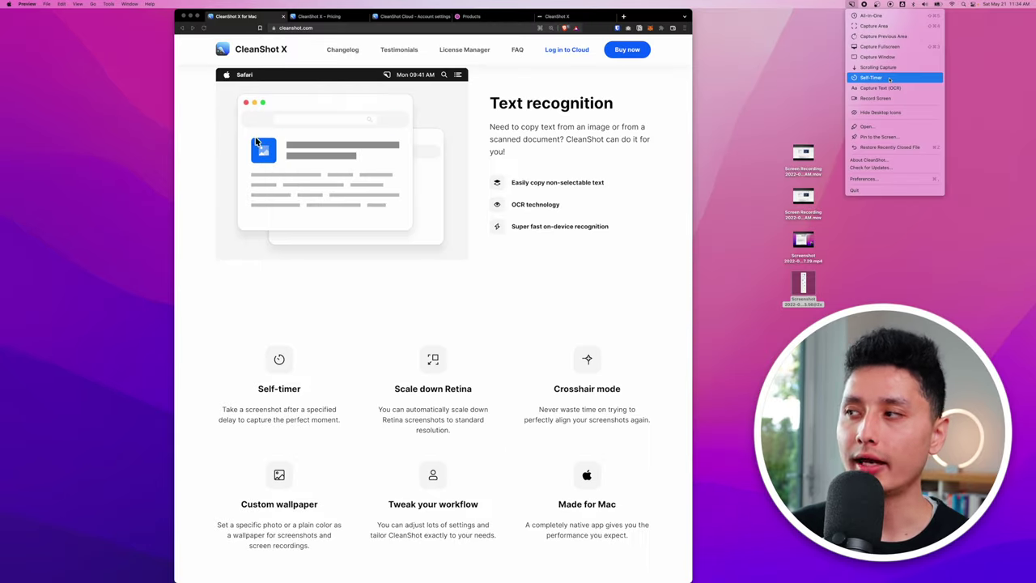
pyautogui.click(890, 78)
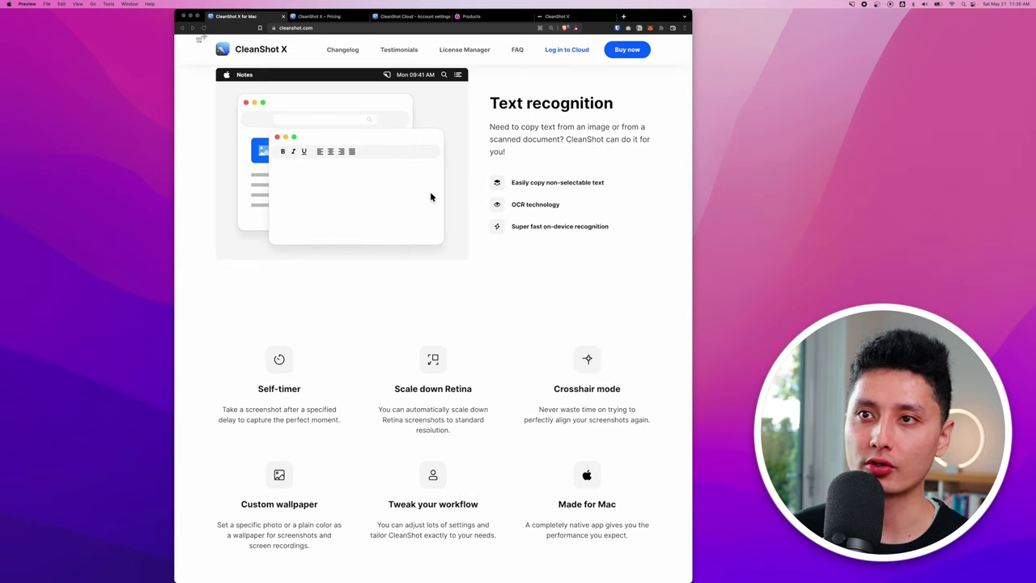
pyautogui.moveTo(659, 328); pyautogui.dragTo(682, 323)
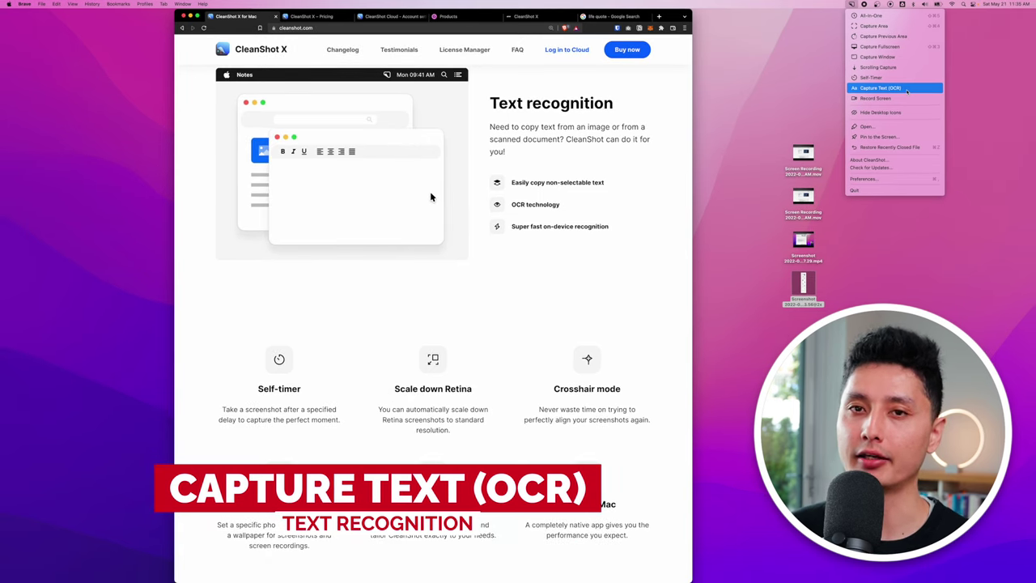
pyautogui.click(906, 90)
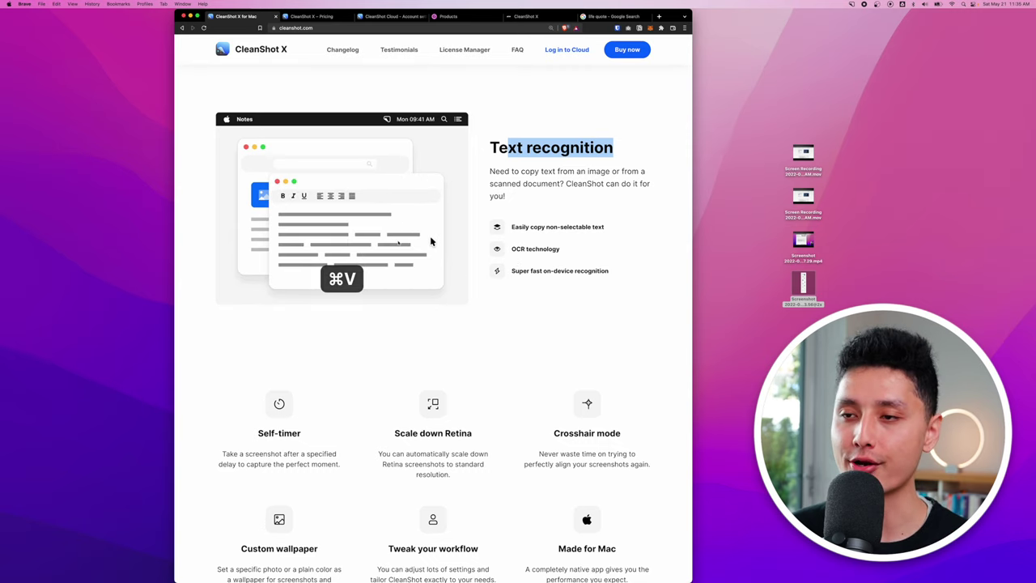
pyautogui.click(851, 4)
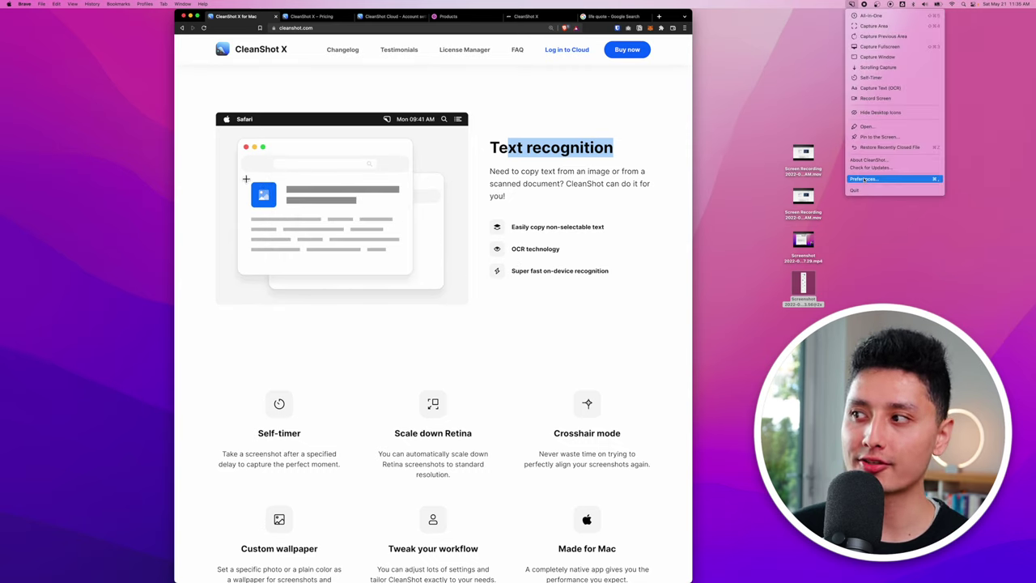
# Open CleanShot Preferences and scroll the Shortcuts list down to the OCR shortcuts.
pyautogui.click(863, 179)
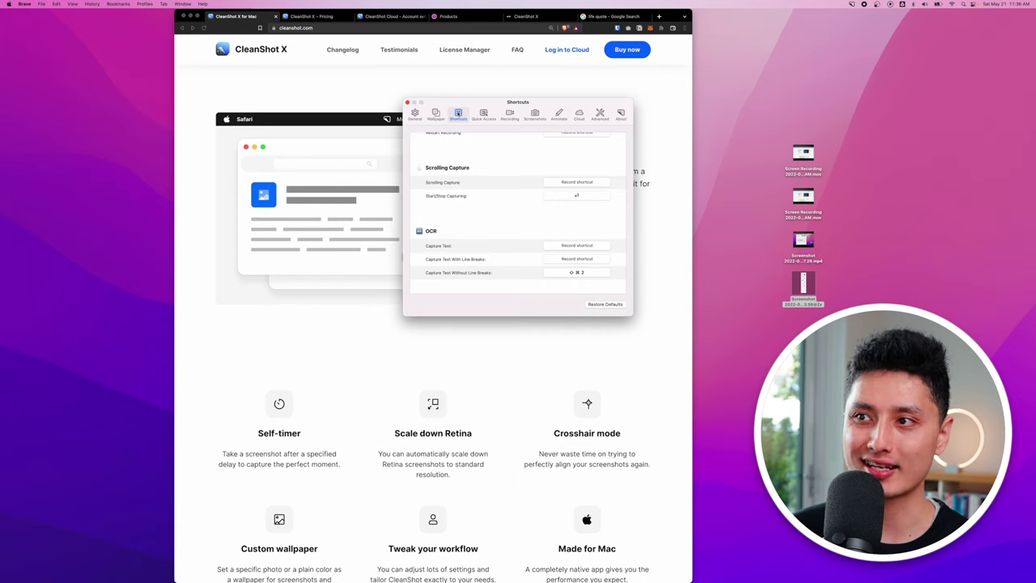
pyautogui.scroll(-3, 463, 250)
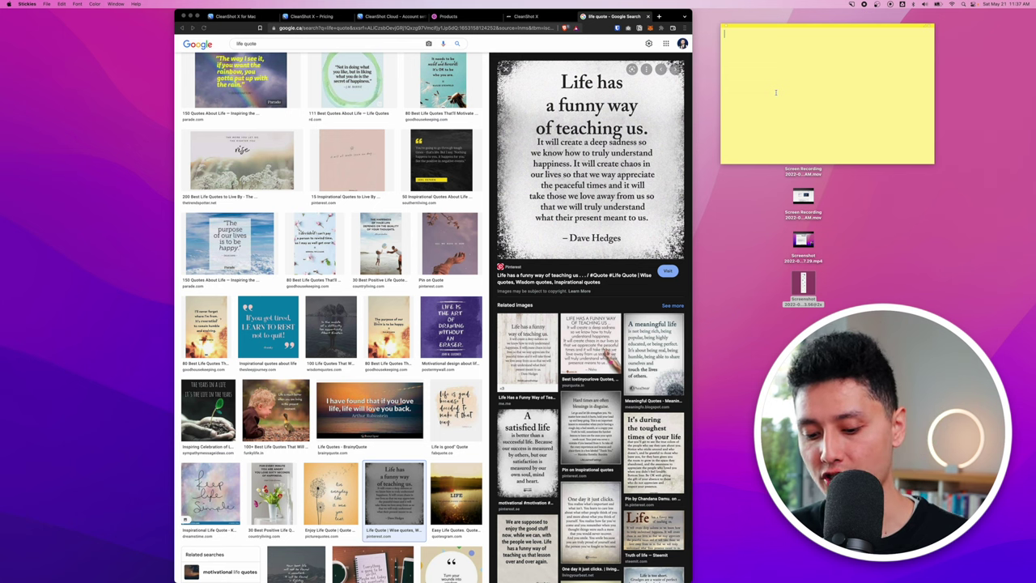
# OCR the 'Life has a funny way of teaching us' quote image and paste it into the sticky note.
pyautogui.press('super+shift+4')
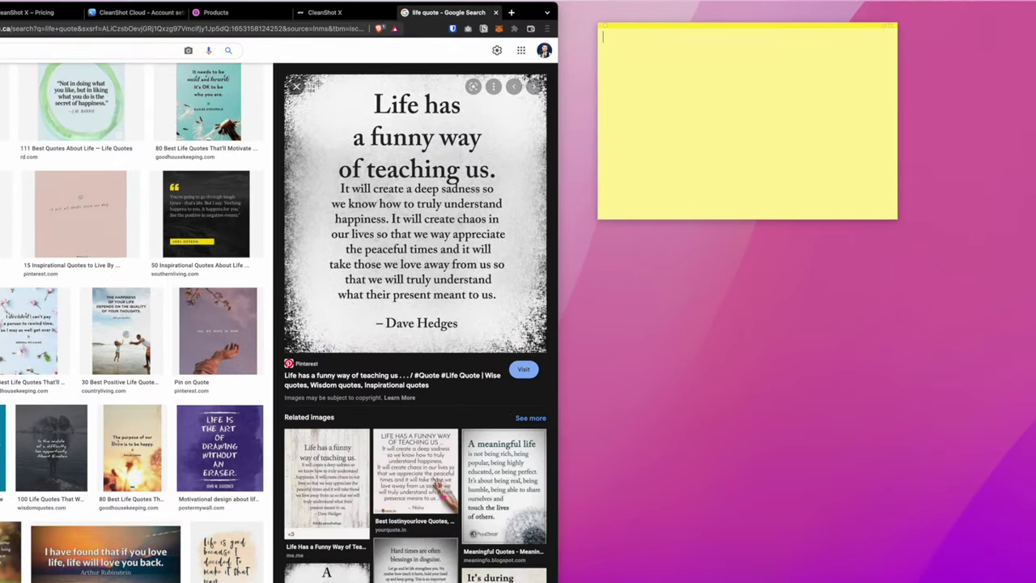
pyautogui.moveTo(522, 65); pyautogui.dragTo(586, 188)
pyautogui.moveTo(406, 245); pyautogui.dragTo(529, 351)
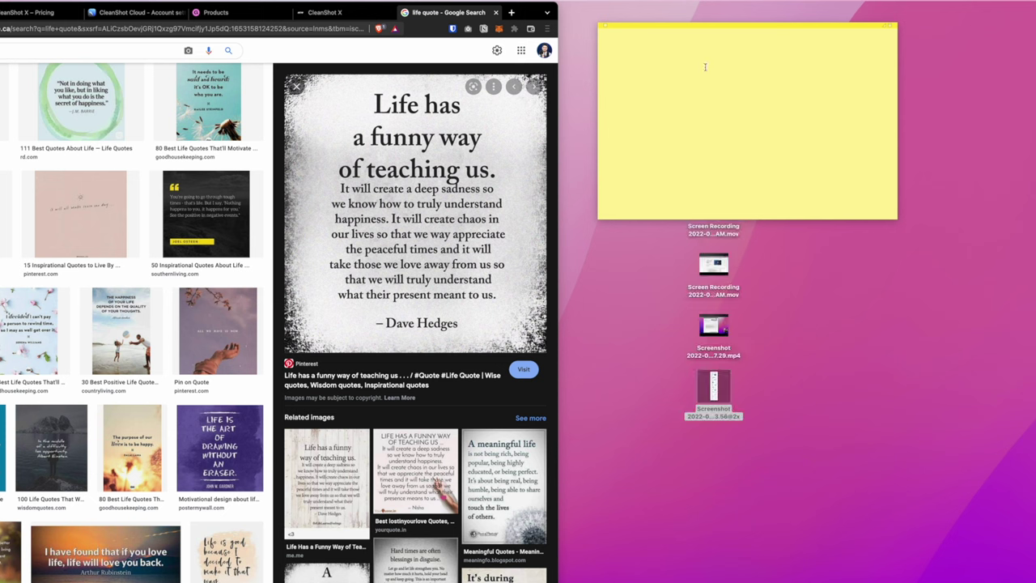
pyautogui.write('Life has a funny way of teaching us. It will create a deep sadness so we know how to truly understand happiness. It will create chaos in our lives so that we way appreciate the peaceful times and it will take those we love away from us so that we will truly understand what their present meant to us. Dave Hedges')
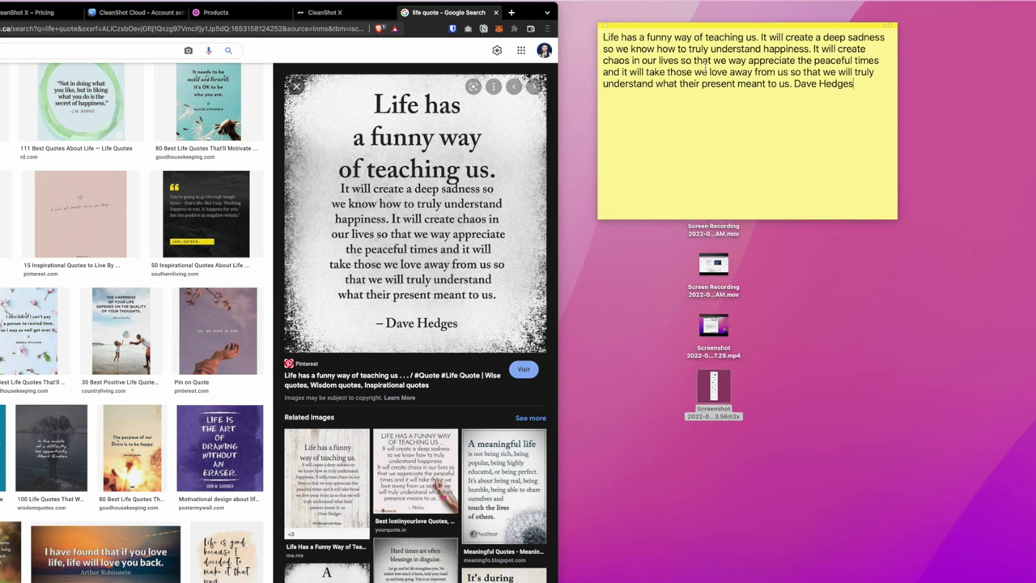
pyautogui.moveTo(615, 40); pyautogui.dragTo(876, 111)
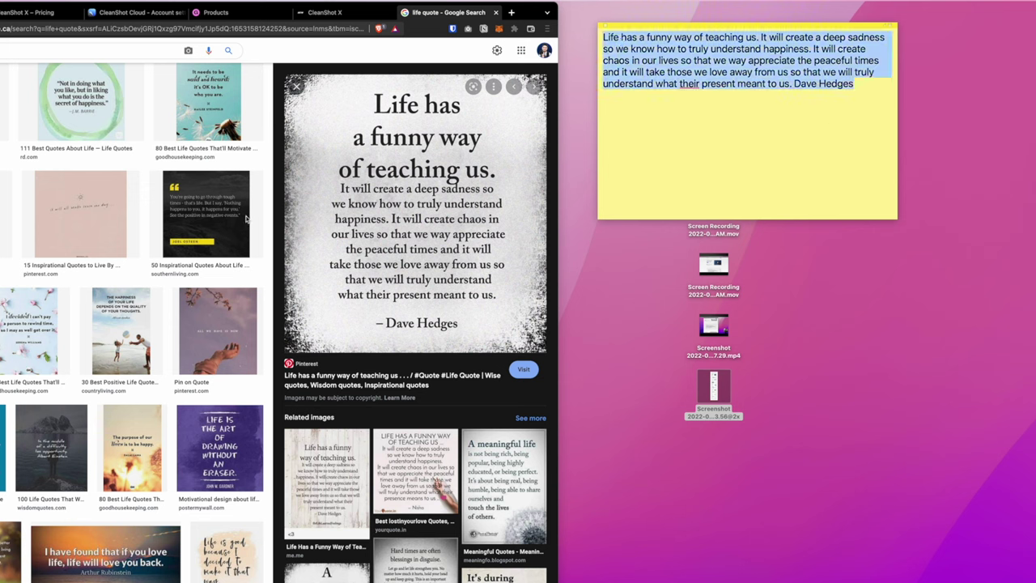
pyautogui.click(735, 165)
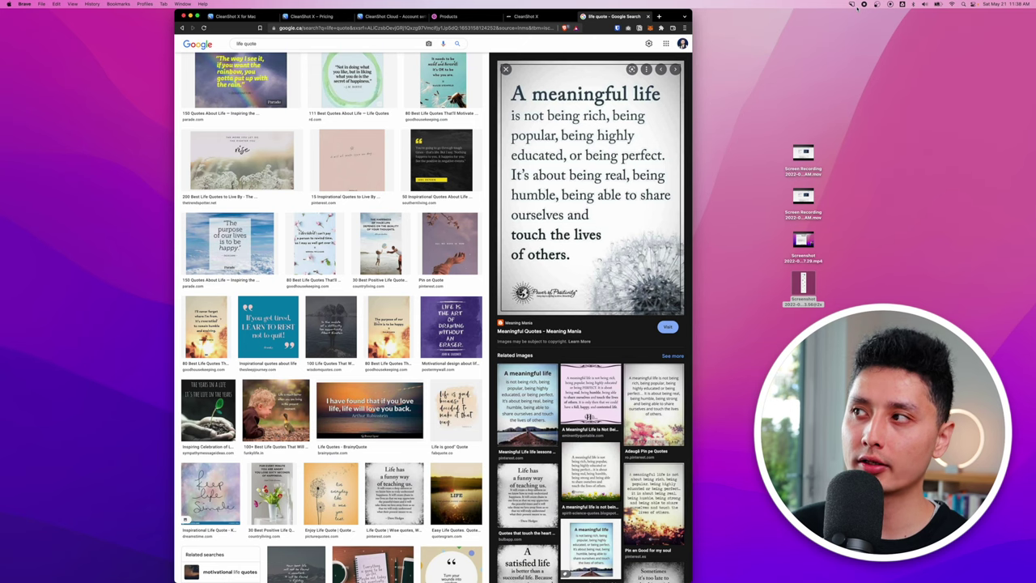
# Switch to the CleanShot X website tab in Brave and start an All-In-One capture.
pyautogui.click(852, 4)
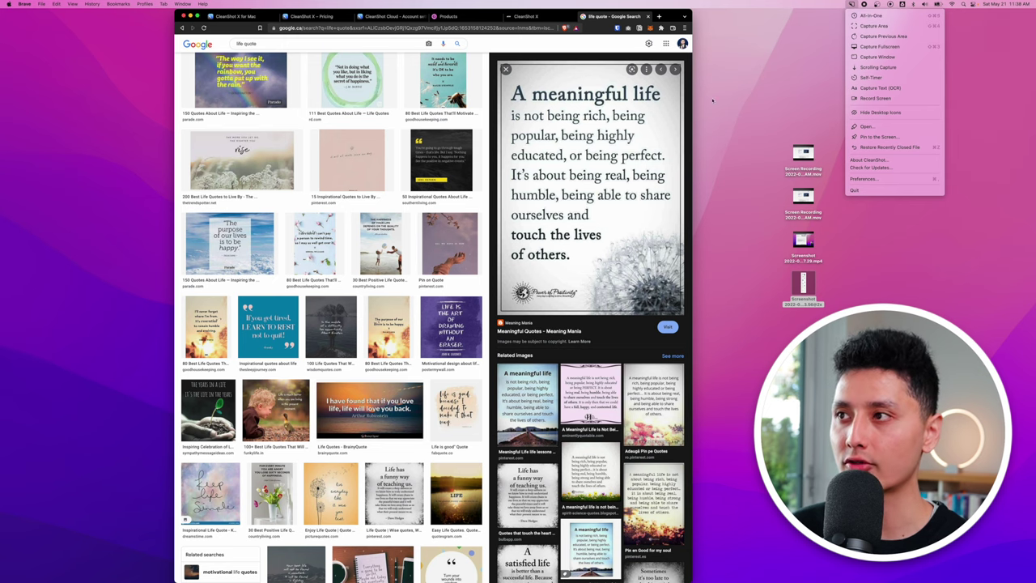
pyautogui.click(594, 44)
pyautogui.click(241, 16)
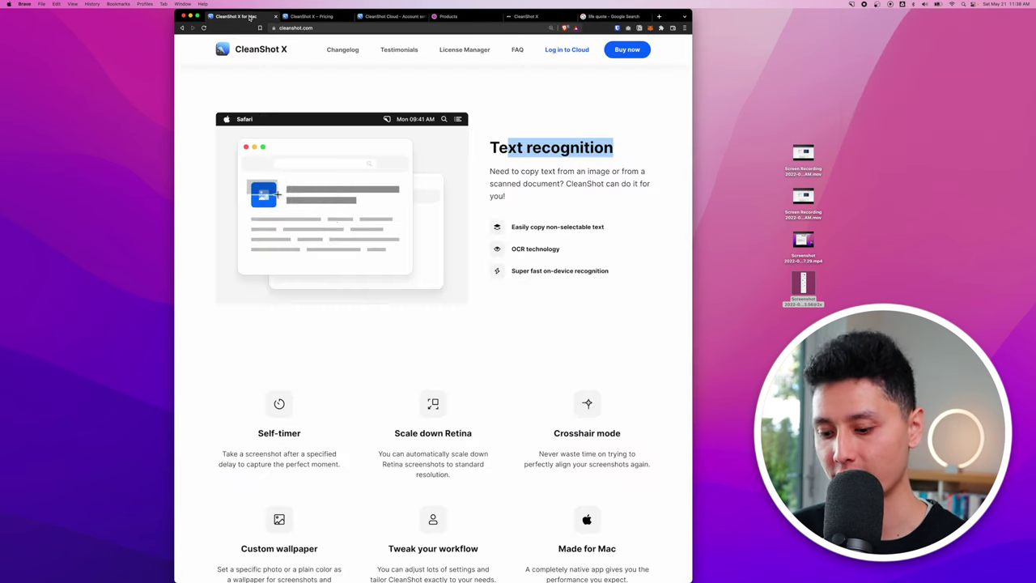
pyautogui.press('super+shift+5')
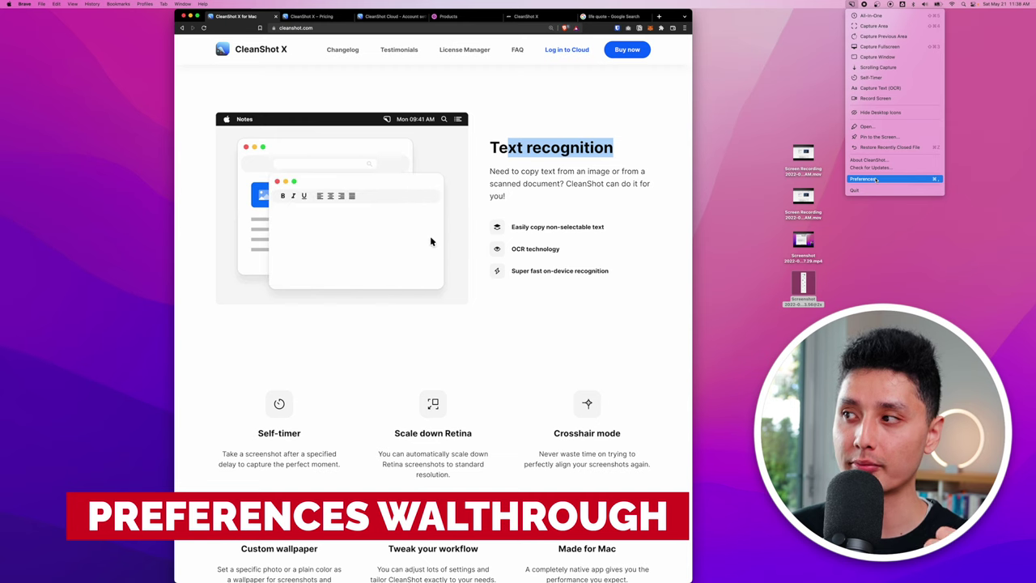
# In General preferences, keep Desktop as export location and toggle Hide while capturing off and on.
pyautogui.click(876, 179)
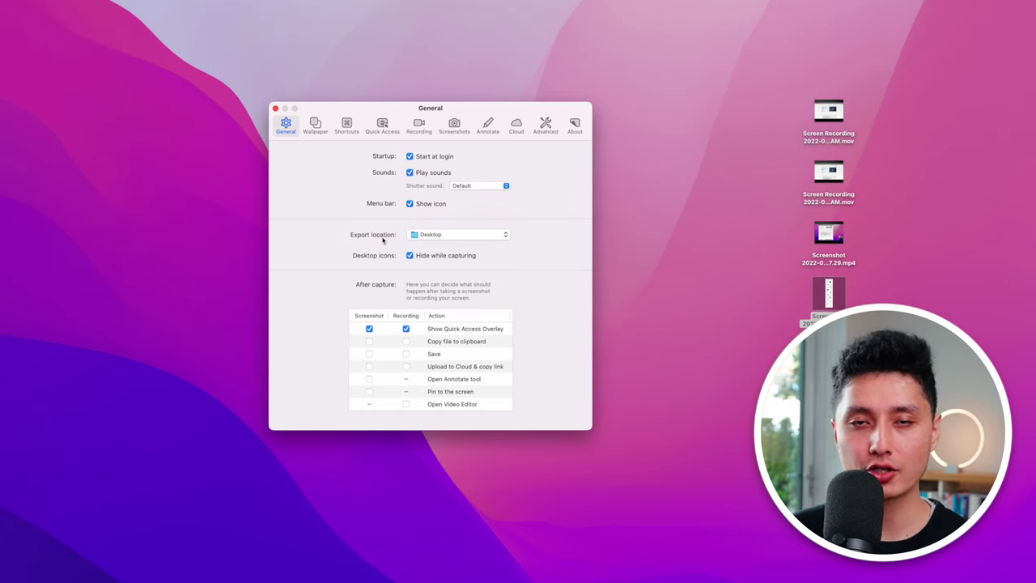
pyautogui.click(430, 237)
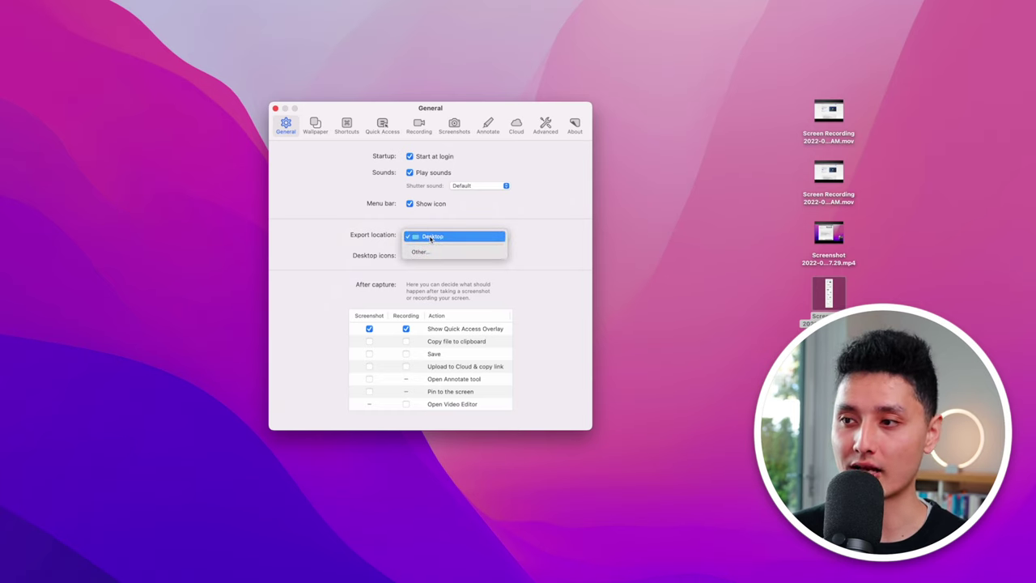
pyautogui.click(431, 225)
pyautogui.click(431, 235)
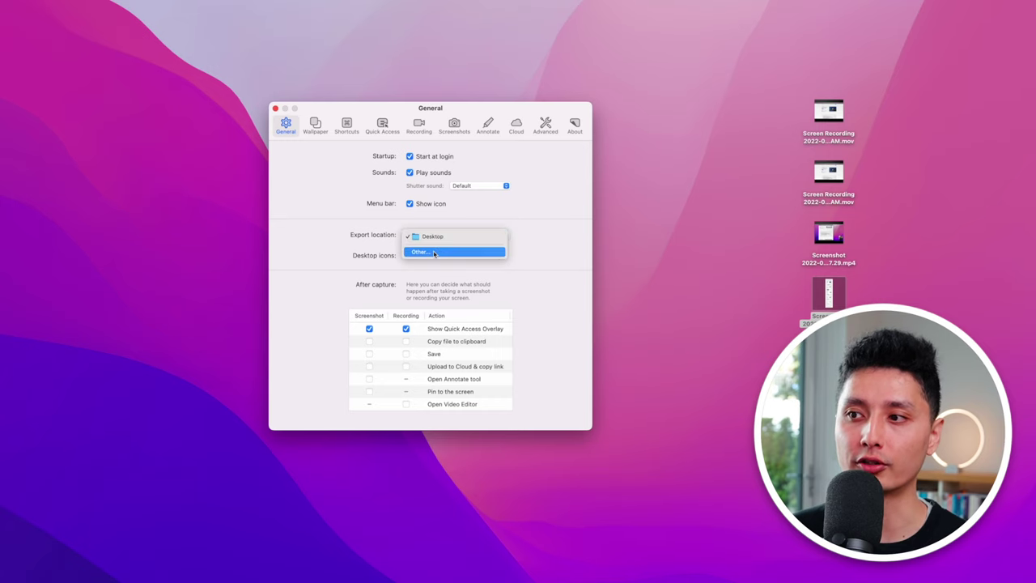
pyautogui.click(421, 227)
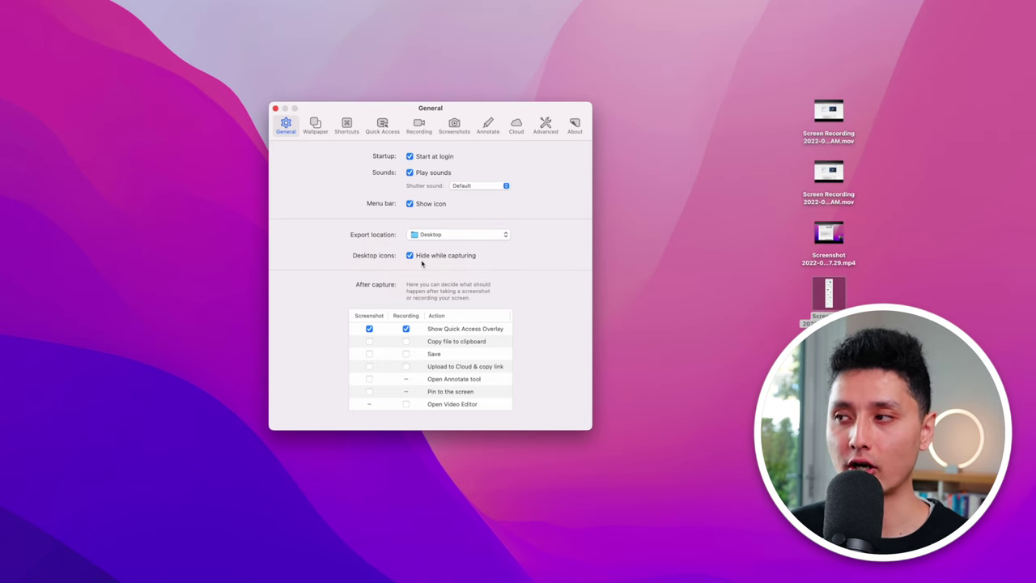
pyautogui.click(410, 256)
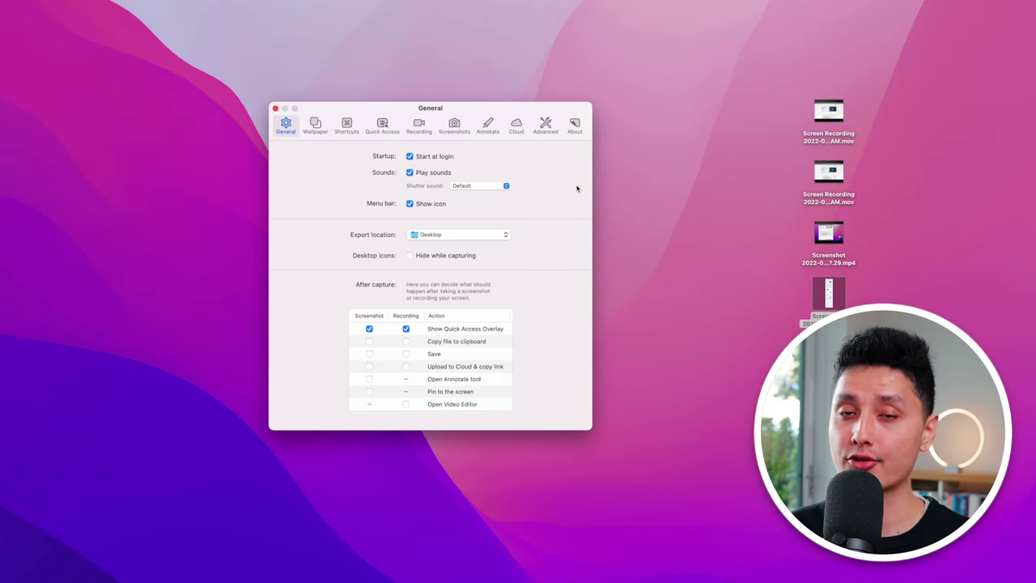
pyautogui.click(410, 255)
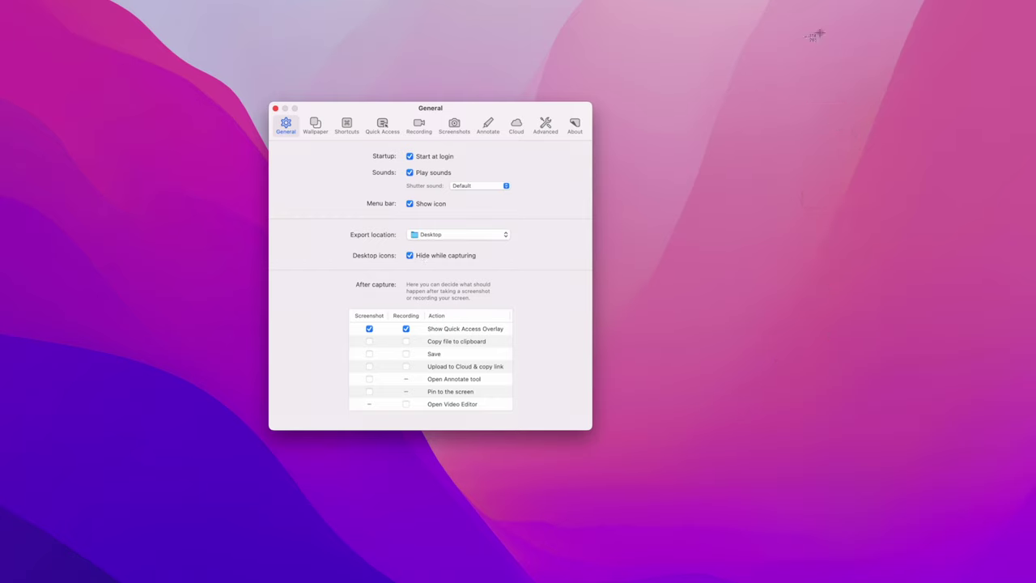
# Screenshot the preferences window with an area capture, then view the Wallpaper and Quick Access panes.
pyautogui.press('super+shift+4')
pyautogui.moveTo(171, 12); pyautogui.dragTo(758, 502)
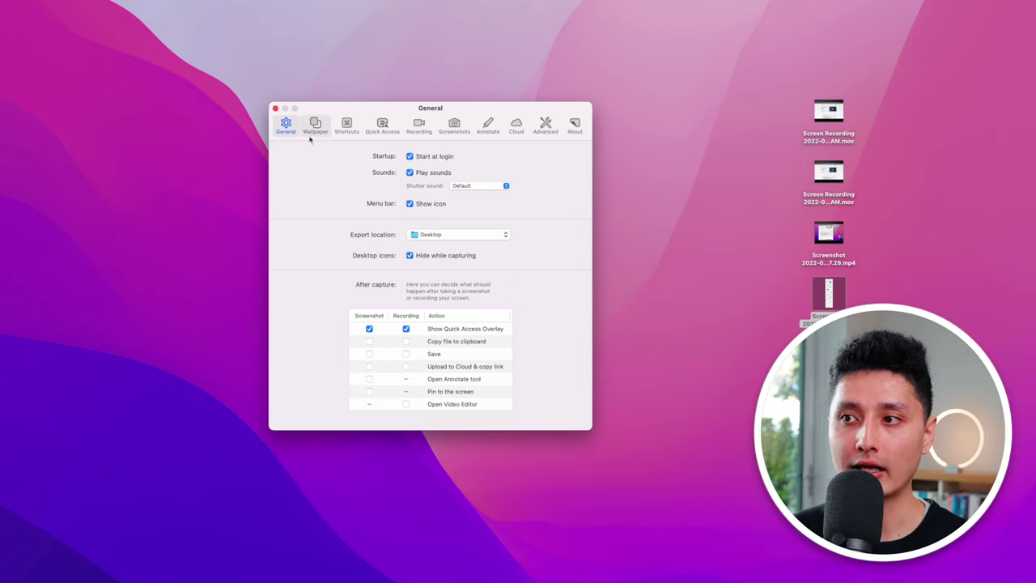
pyautogui.click(315, 127)
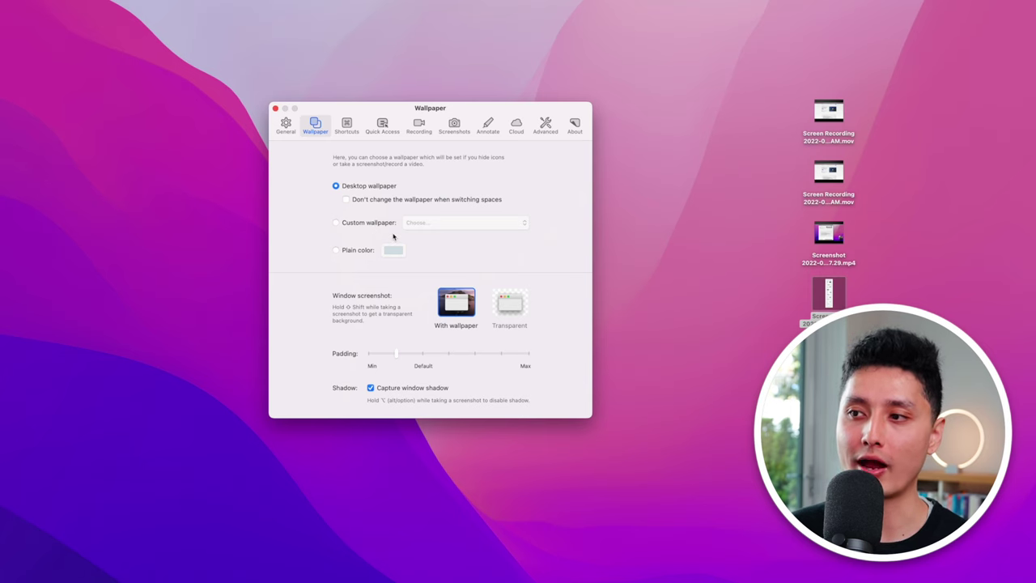
pyautogui.click(382, 126)
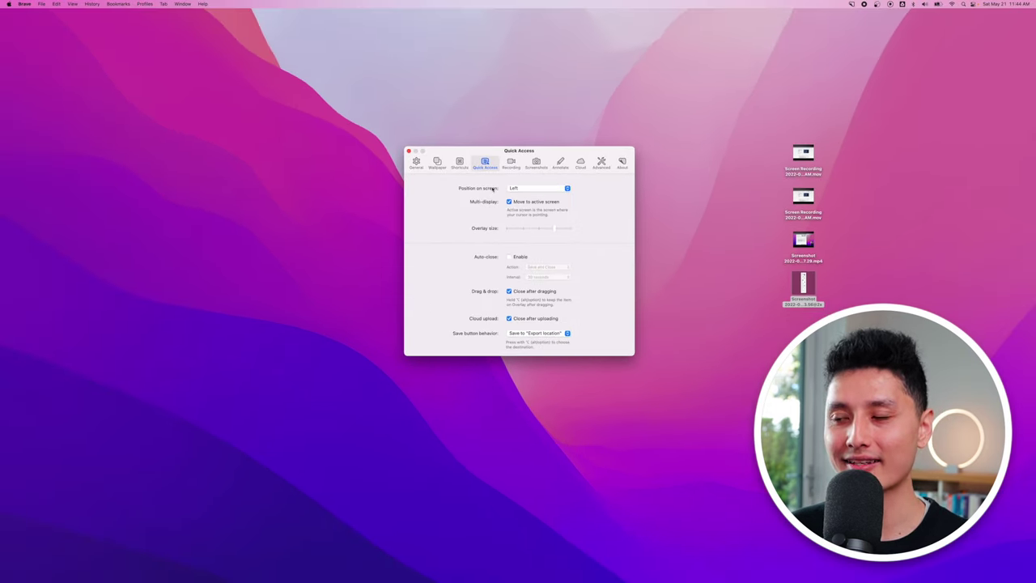
# Take a full-screen capture, change the Quick Access overlay position, and adjust the overlay size slider.
pyautogui.press('super+shift+3')
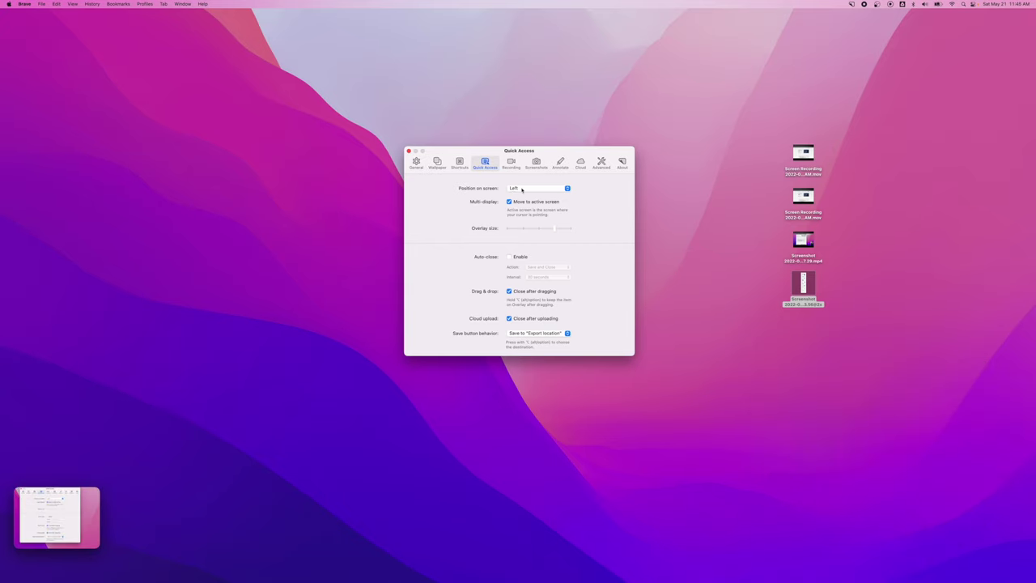
pyautogui.click(520, 189)
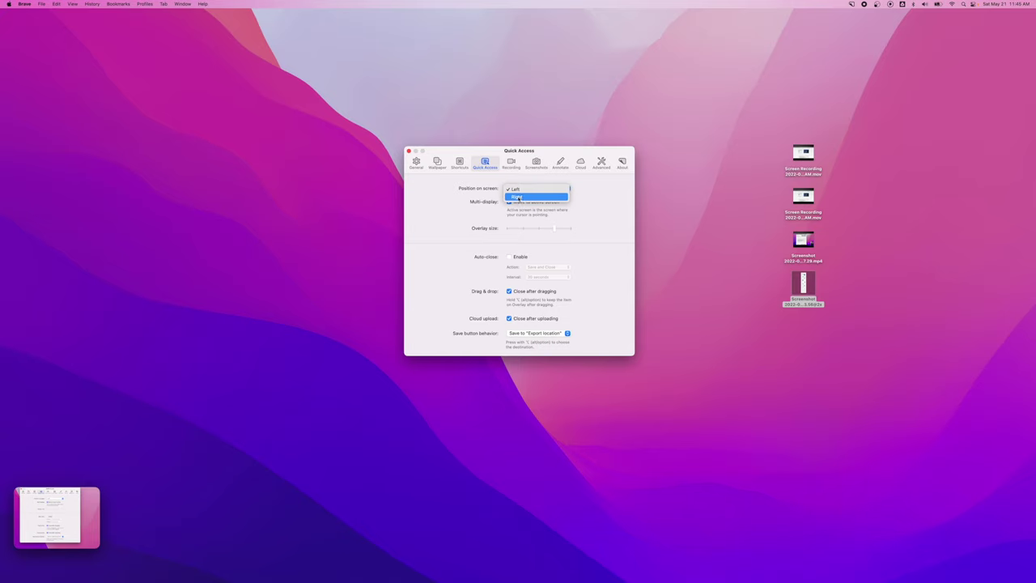
pyautogui.click(516, 200)
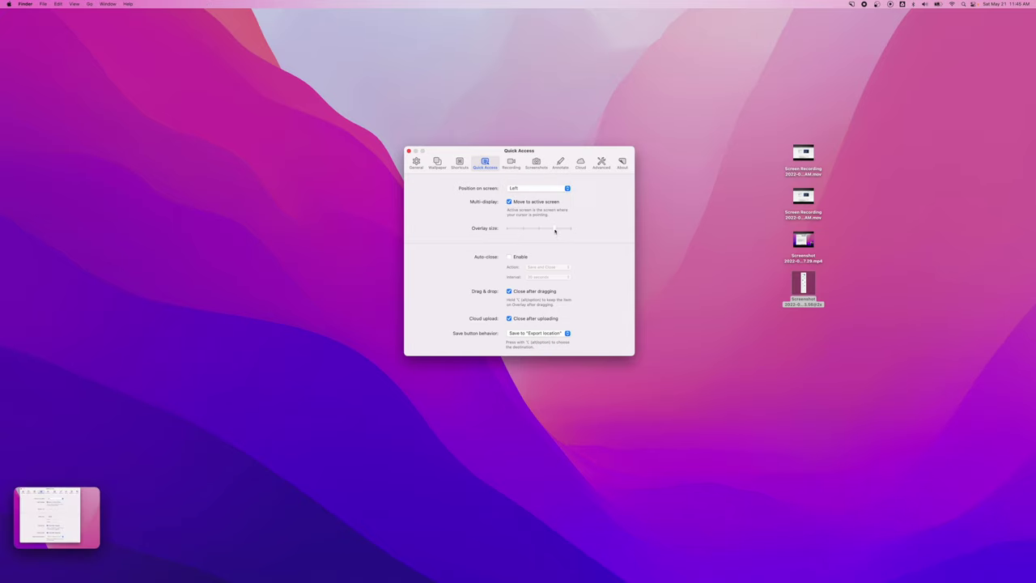
pyautogui.click(570, 229)
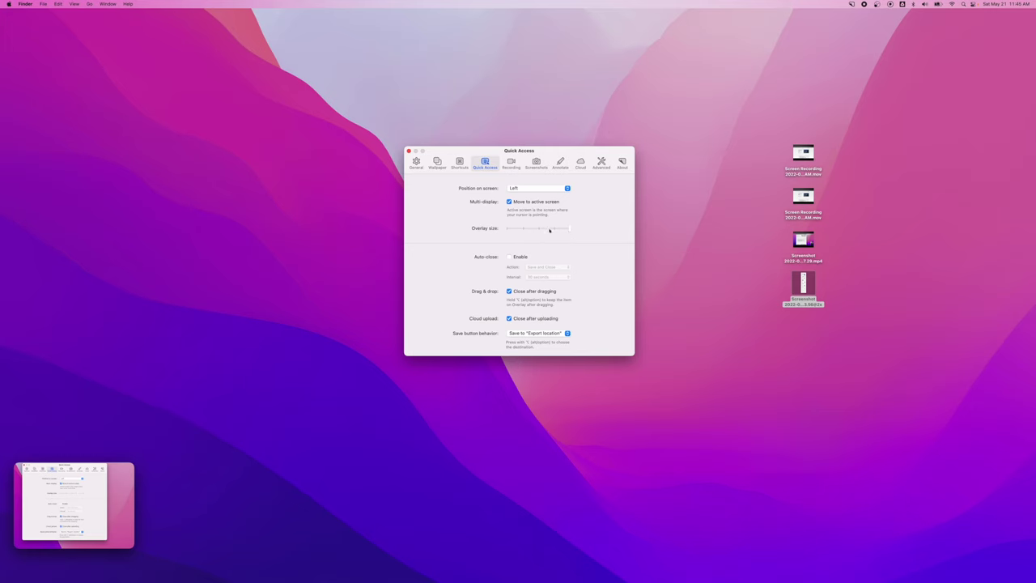
pyautogui.moveTo(556, 229); pyautogui.dragTo(538, 229)
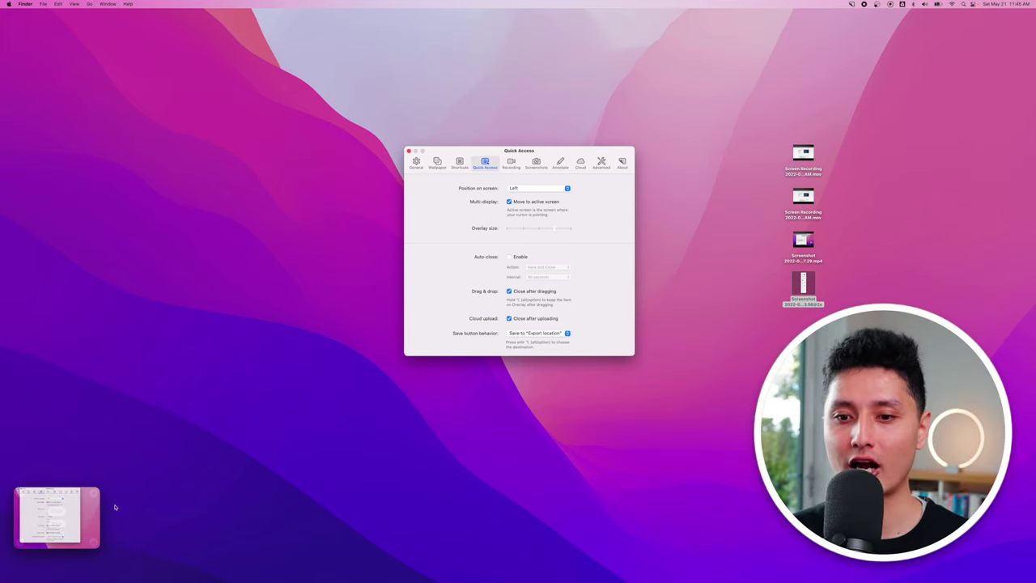
# Capture the preferences window area twice with area screenshots.
pyautogui.moveTo(31, 506)
pyautogui.moveTo(55, 545)
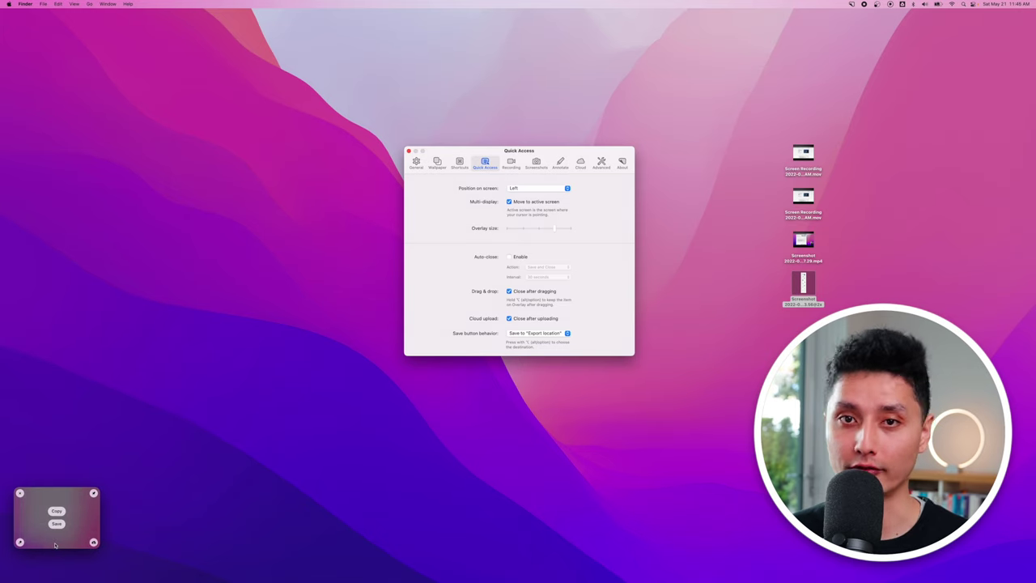
pyautogui.press('super+shift+4')
pyautogui.moveTo(344, 95); pyautogui.dragTo(746, 464)
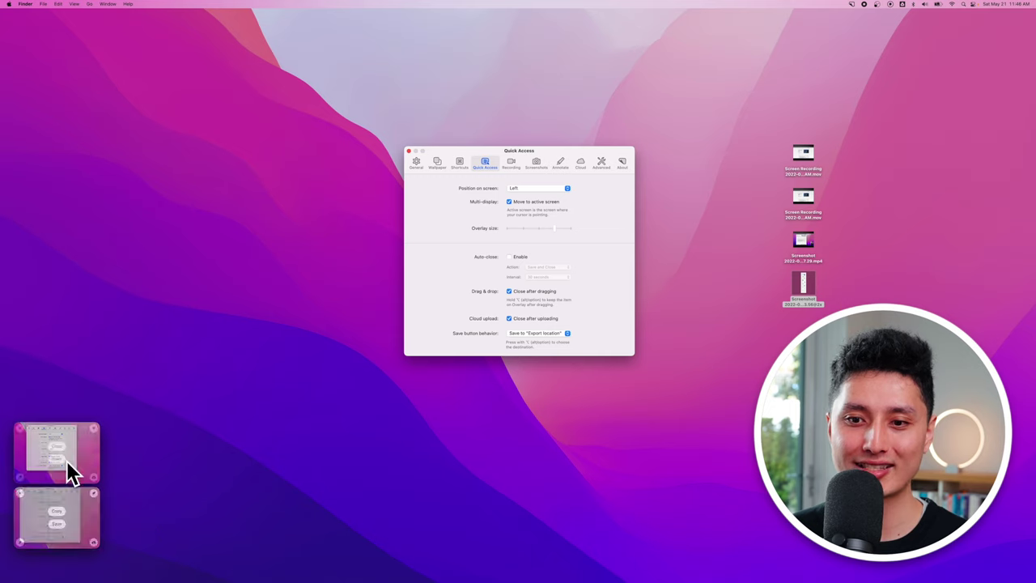
pyautogui.press('super+shift+4')
pyautogui.moveTo(342, 83); pyautogui.dragTo(769, 460)
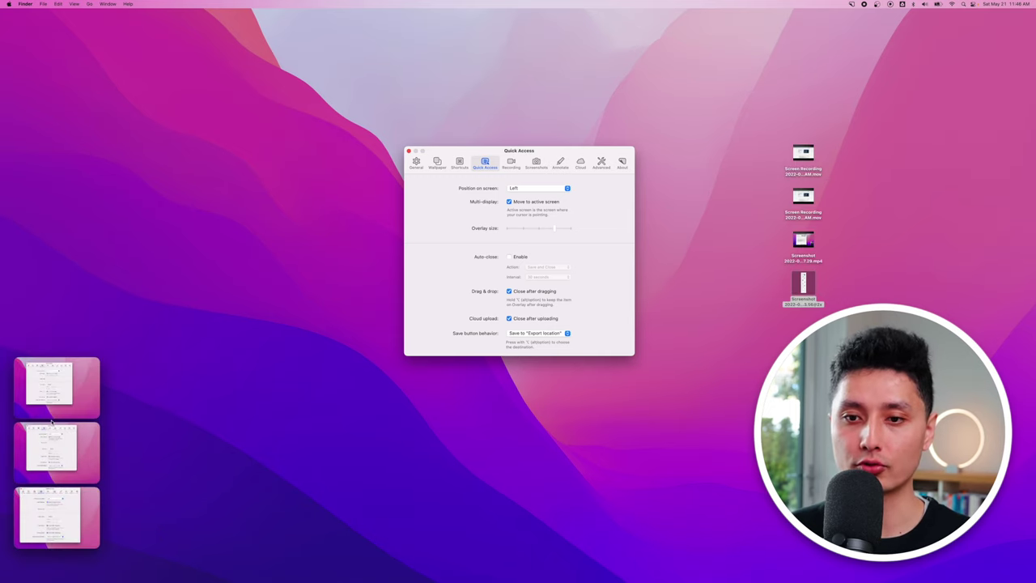
pyautogui.moveTo(35, 410)
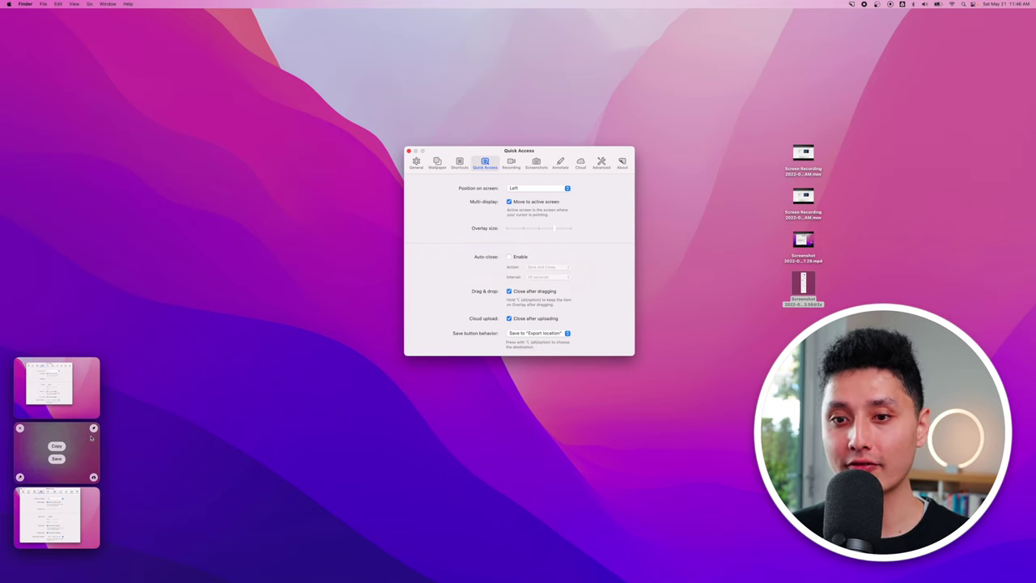
pyautogui.moveTo(61, 394)
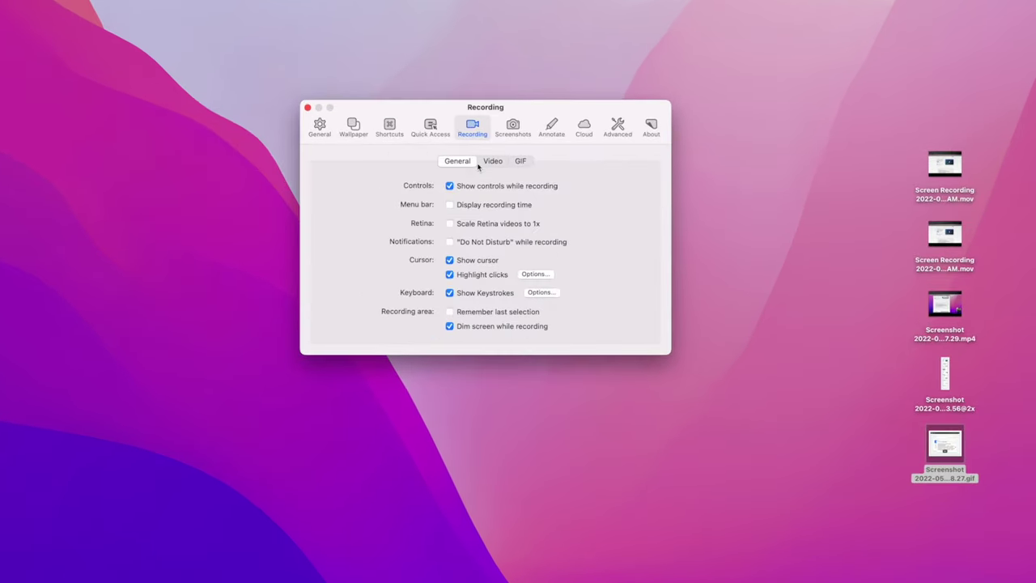
# In the Video recording settings, check the Max resolution choices while keeping Original.
pyautogui.click(491, 161)
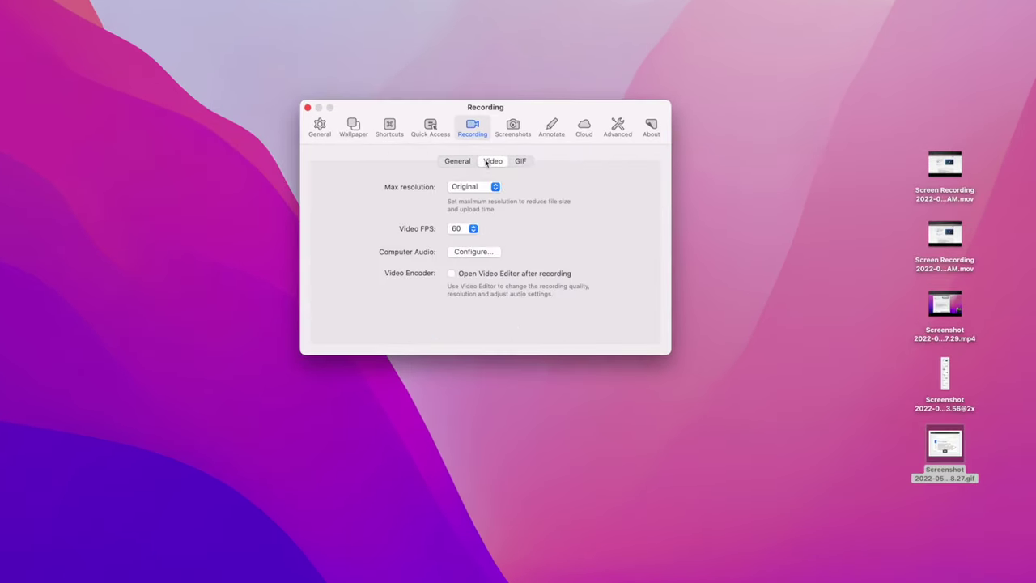
pyautogui.click(488, 187)
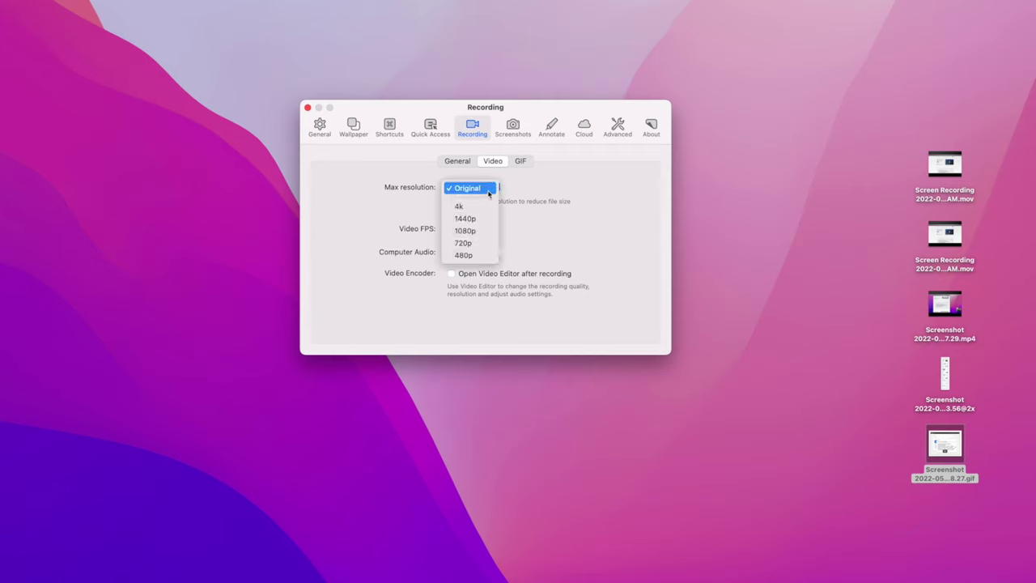
pyautogui.click(573, 192)
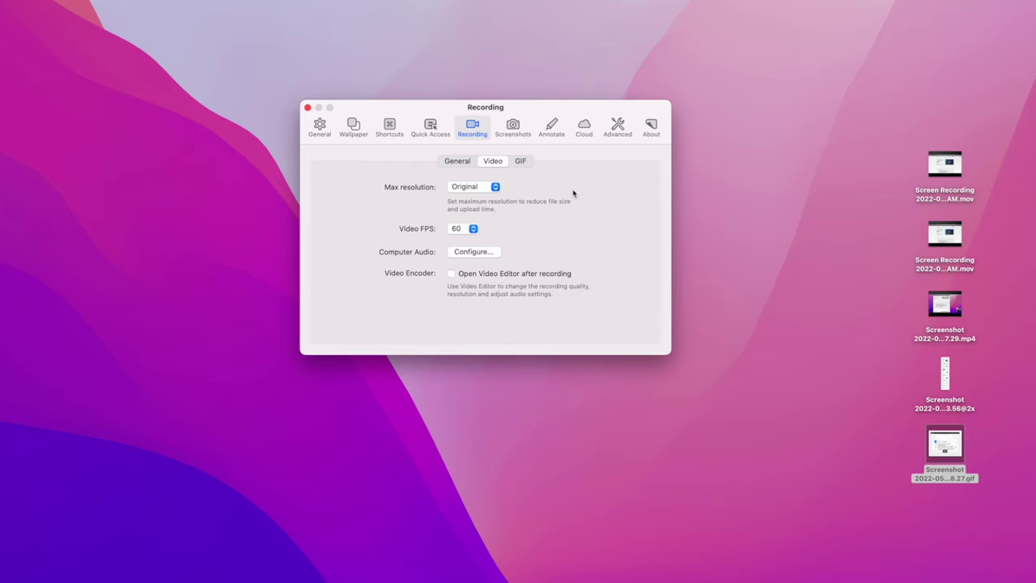
pyautogui.click(496, 186)
pyautogui.click(522, 189)
pyautogui.click(484, 189)
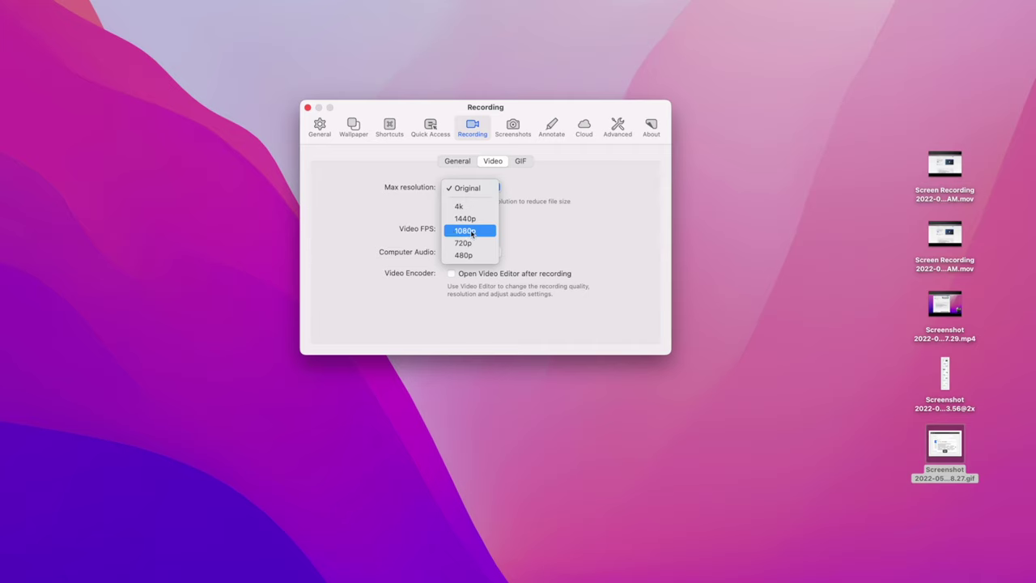
pyautogui.click(600, 163)
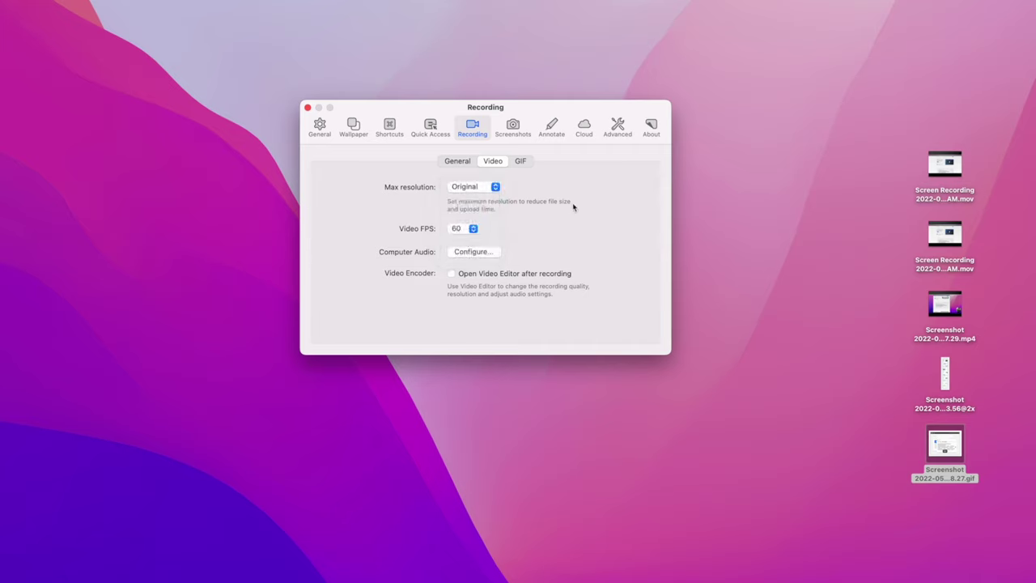
# Confirm Max resolution stays Original, then review the GIF settings and Screenshots preferences.
pyautogui.click(485, 187)
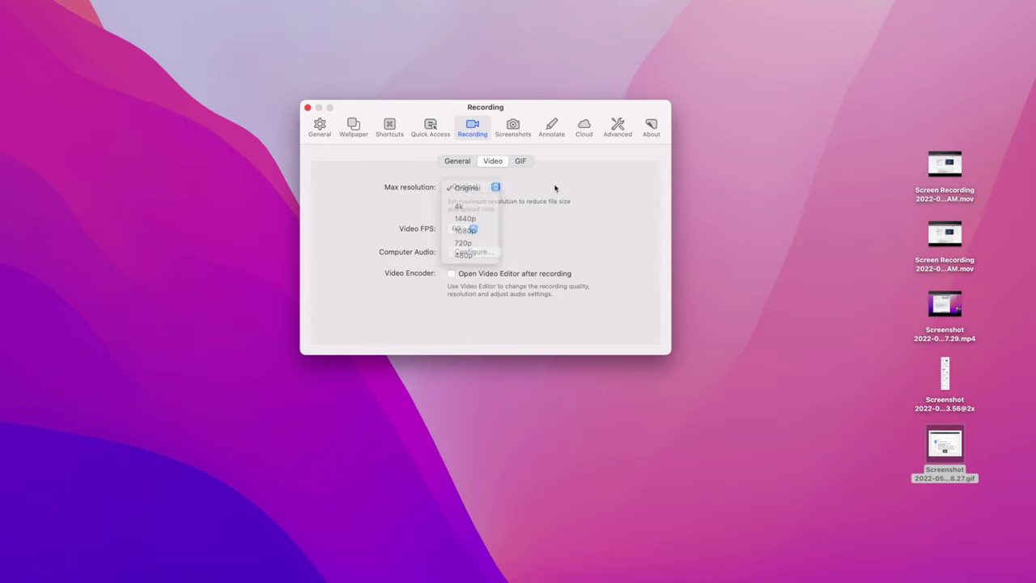
pyautogui.click(489, 193)
pyautogui.click(489, 191)
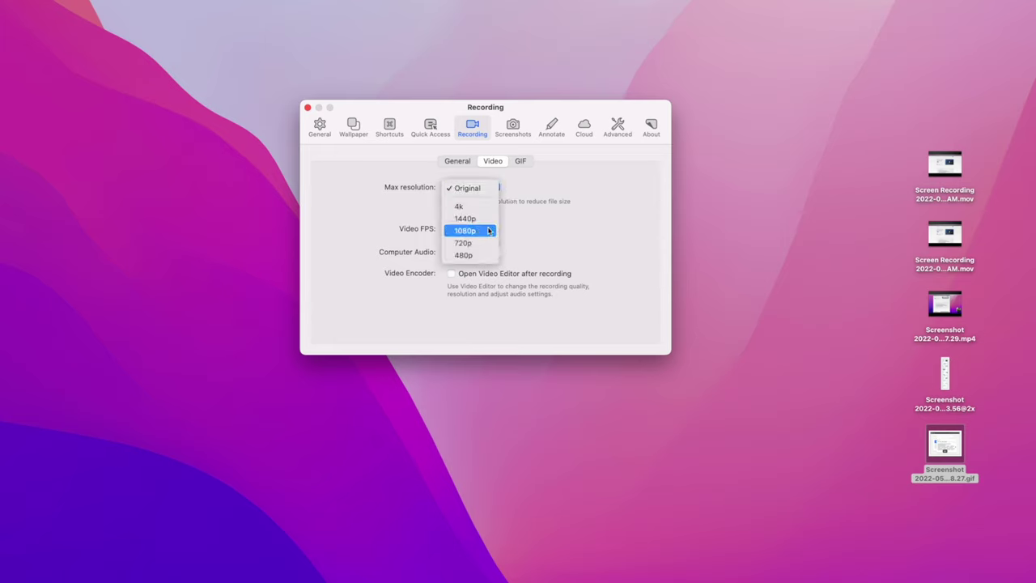
pyautogui.click(550, 206)
pyautogui.click(521, 160)
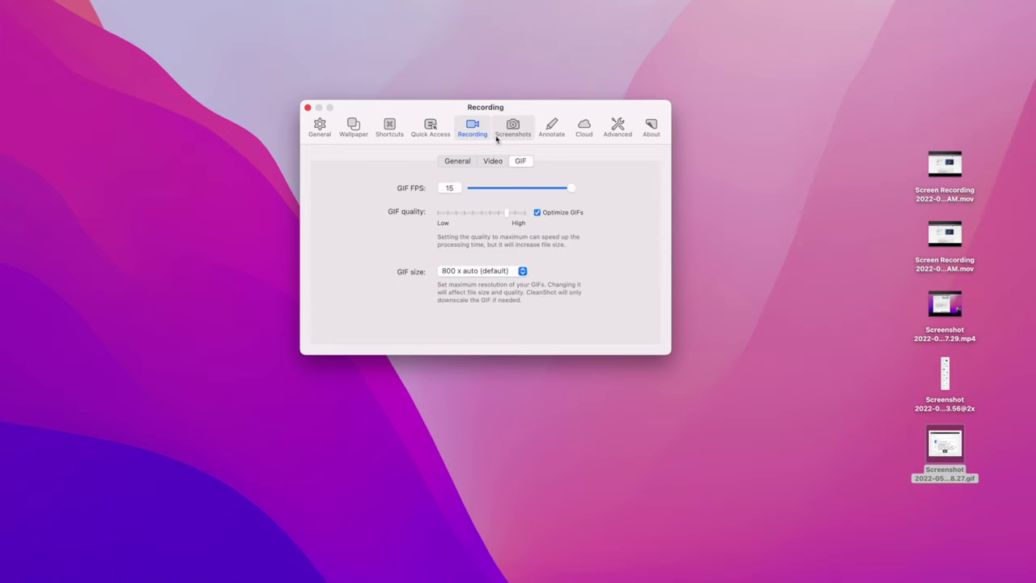
pyautogui.click(512, 126)
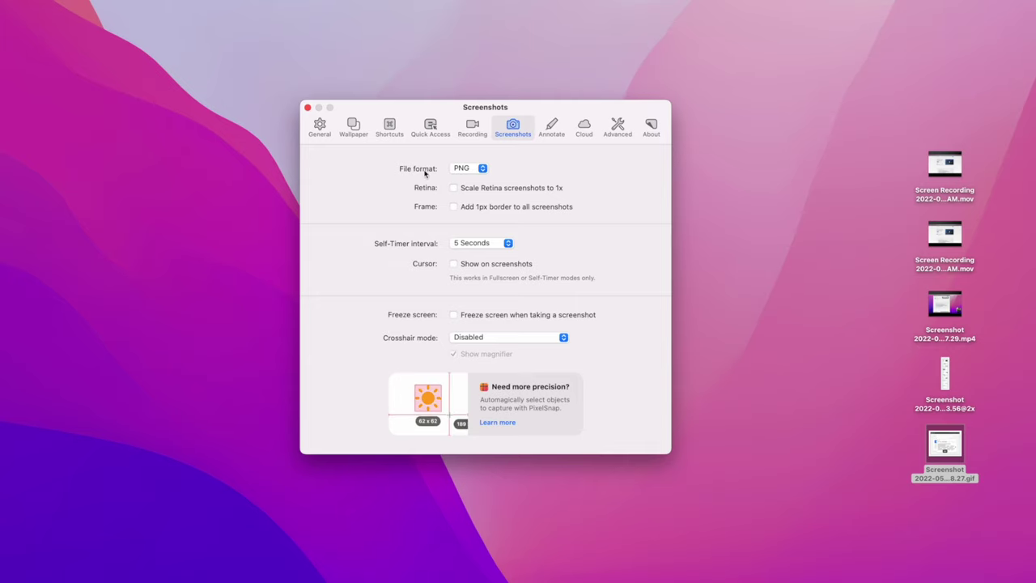
# Check that PNG stays the screenshot format, then view Annotate, Advanced and the file-name format settings.
pyautogui.click(466, 172)
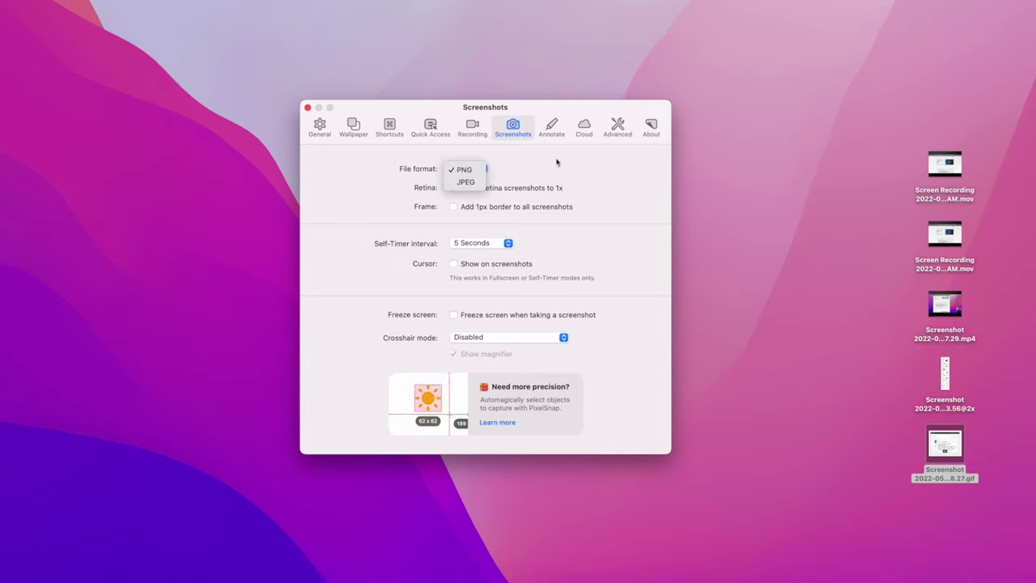
pyautogui.click(551, 126)
pyautogui.click(618, 125)
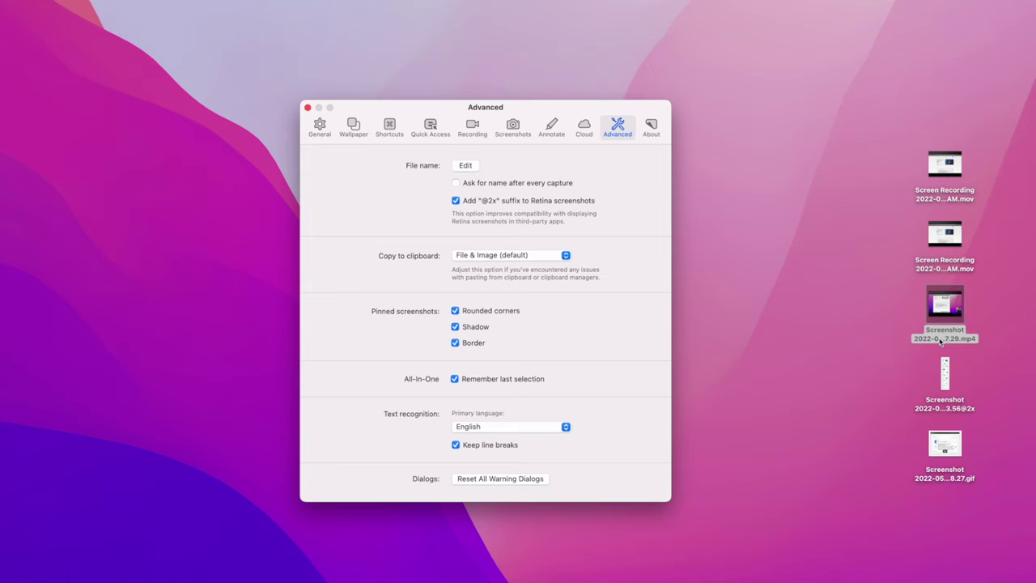
pyautogui.click(467, 166)
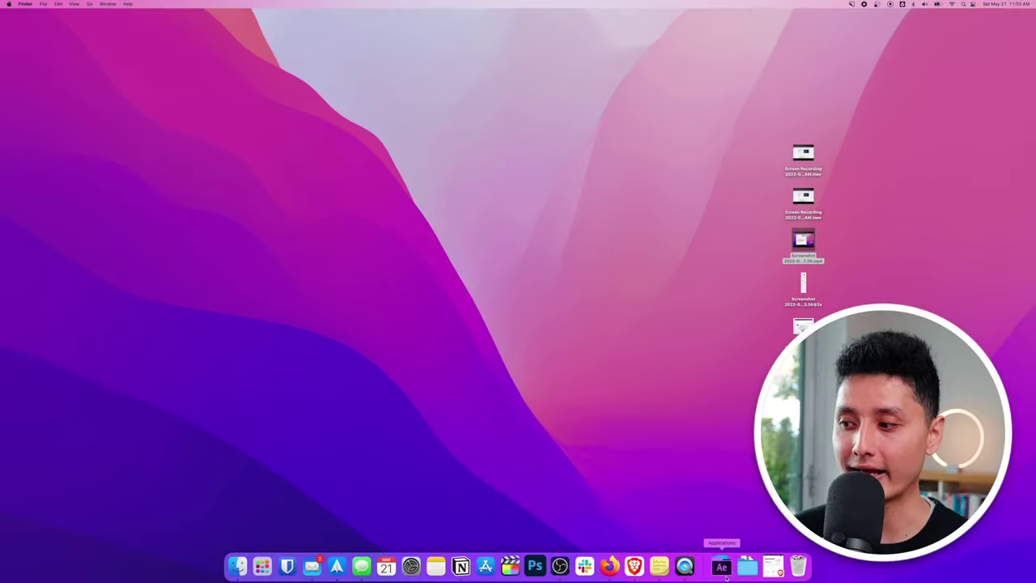
# Restore Brave, highlight the $29 Cloud Basic price on the pricing page, then return to the first tab.
pyautogui.click(771, 567)
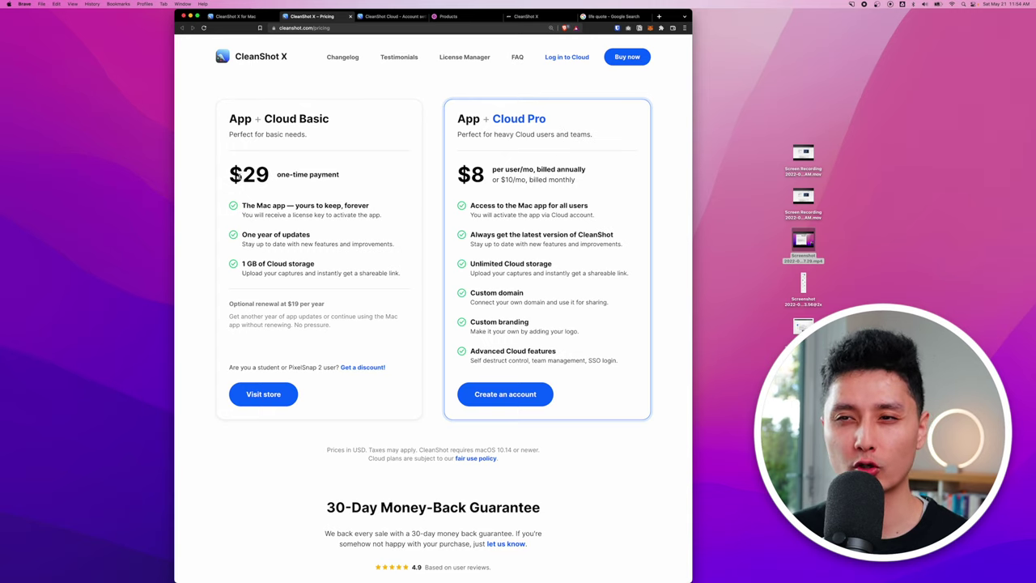
pyautogui.click(851, 4)
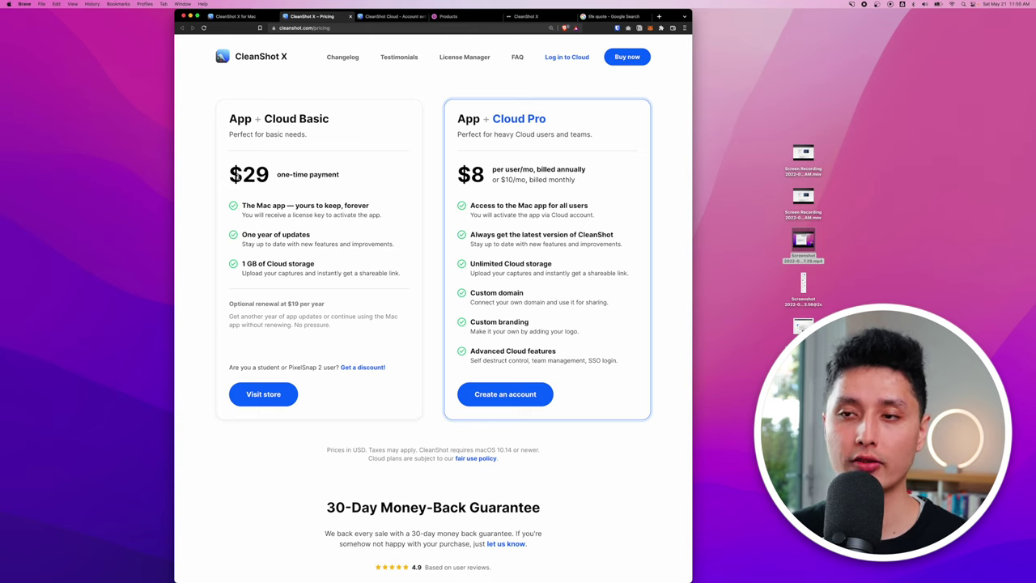
pyautogui.moveTo(240, 176); pyautogui.dragTo(276, 190)
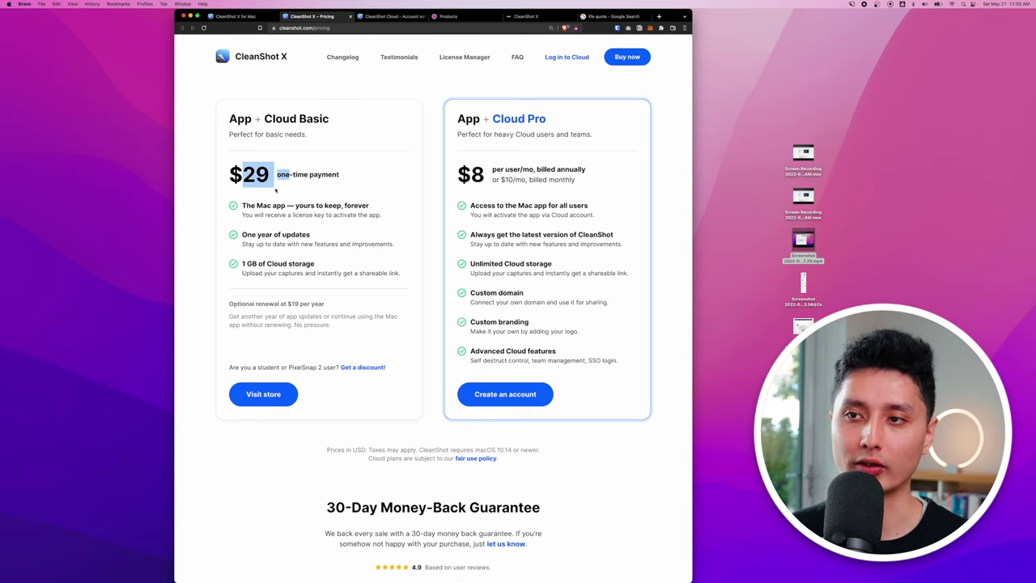
pyautogui.hotkey('ctrl', 'shift', 'Tab')
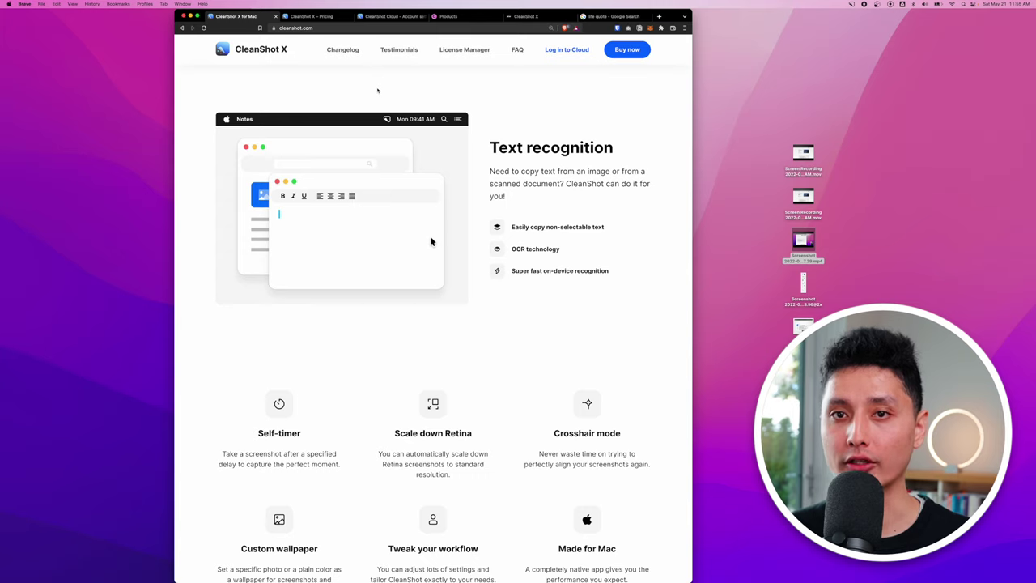
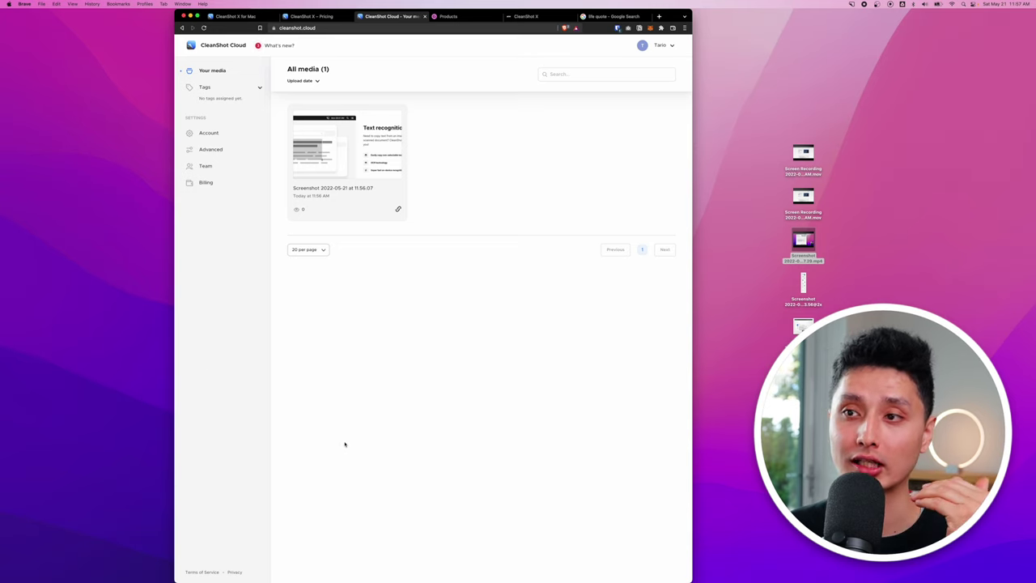
# Copy the screenshot's share link, verify it in Spotlight, then open the account storage and plan menu.
pyautogui.click(397, 208)
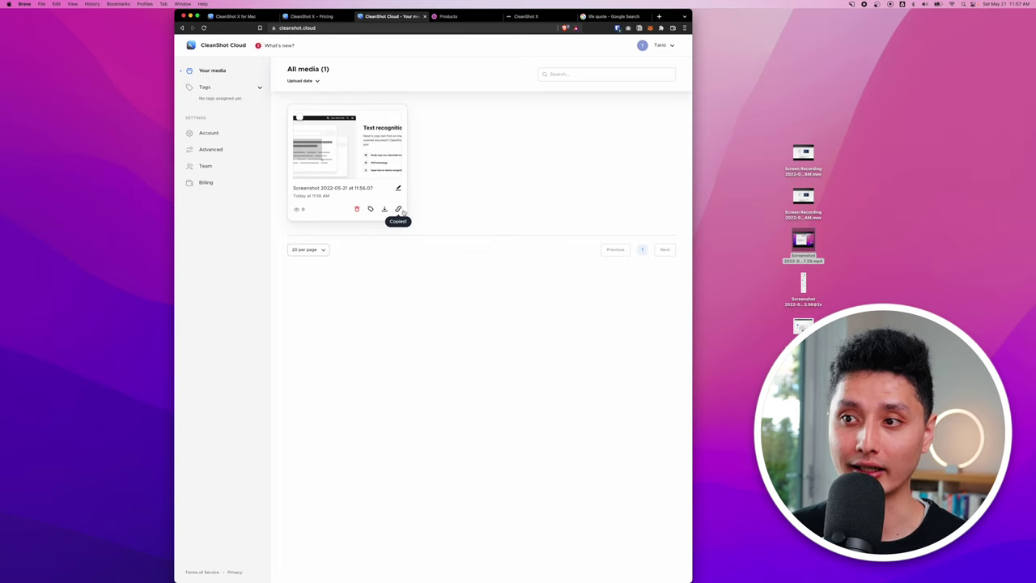
pyautogui.press('super+space')
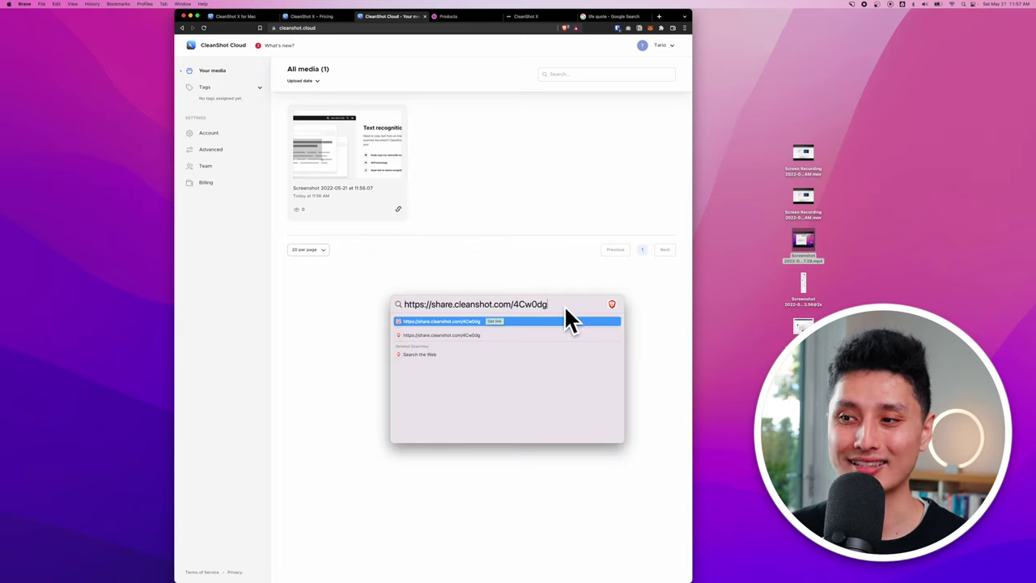
pyautogui.press('Escape')
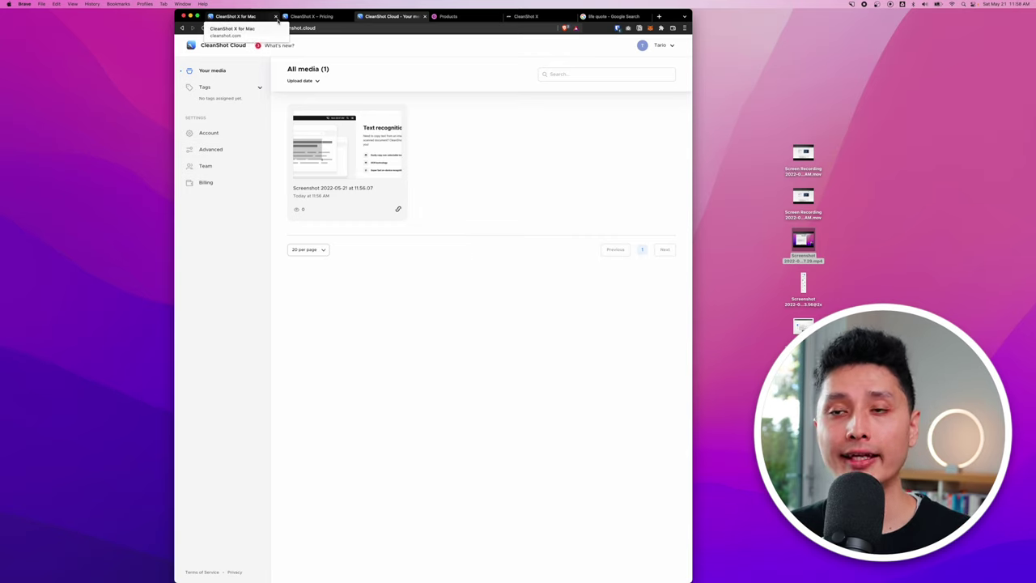
pyautogui.click(642, 46)
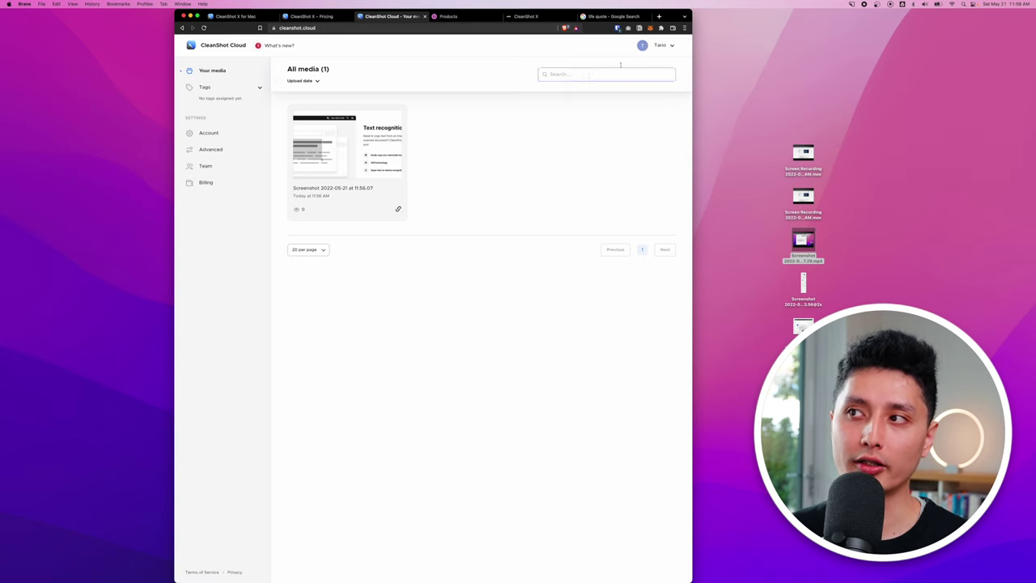
pyautogui.click(643, 45)
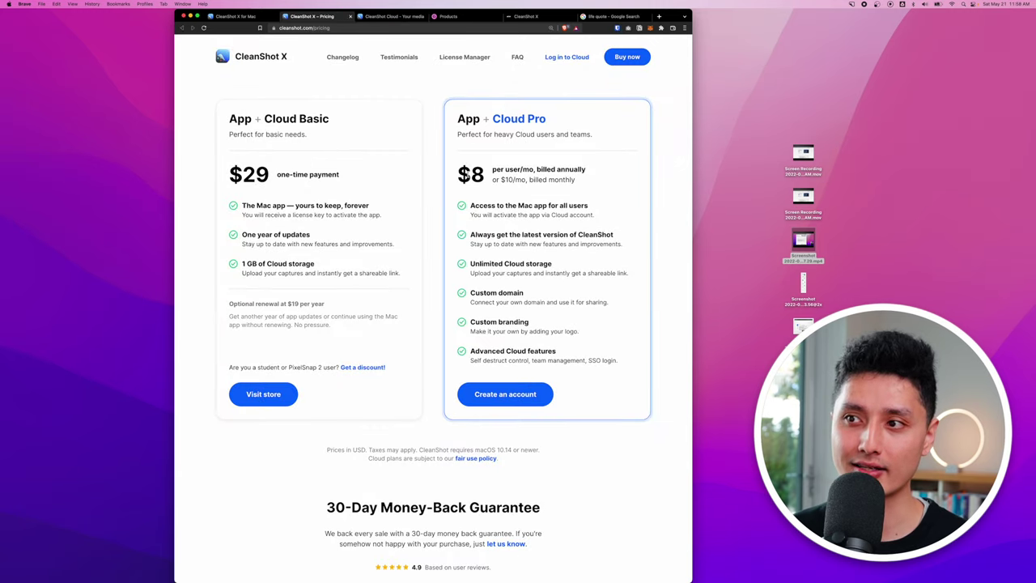
# Highlight the Cloud Pro $8 annual and $10 monthly prices and the Unlimited Cloud storage line.
pyautogui.moveTo(459, 173); pyautogui.dragTo(588, 177)
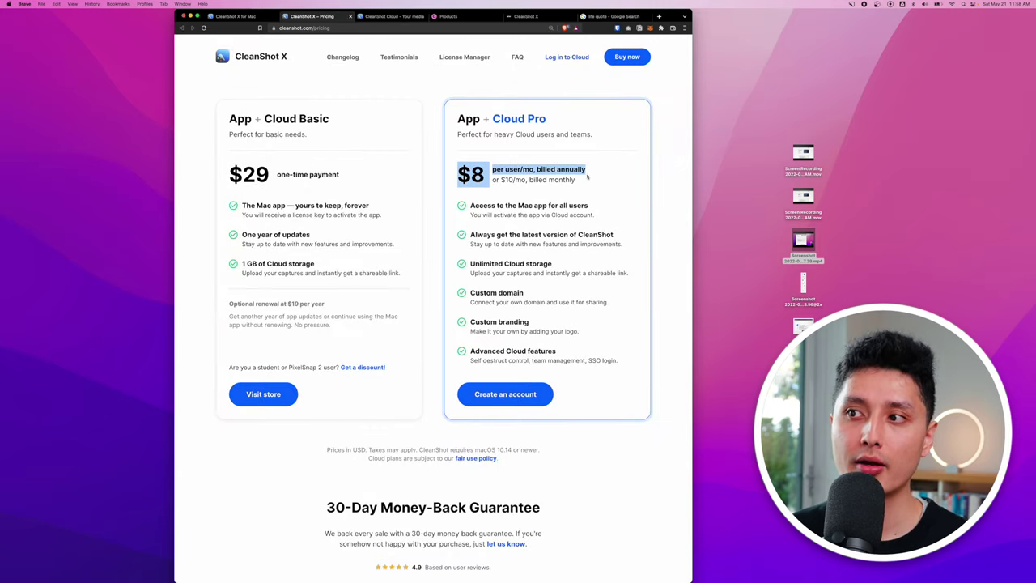
pyautogui.moveTo(501, 180); pyautogui.dragTo(575, 180)
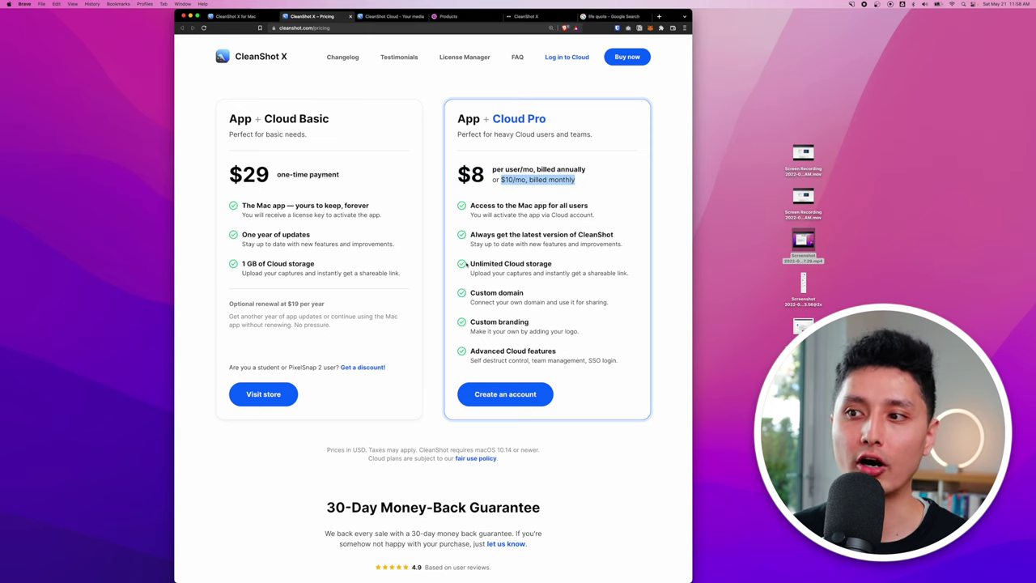
pyautogui.moveTo(469, 263); pyautogui.dragTo(563, 265)
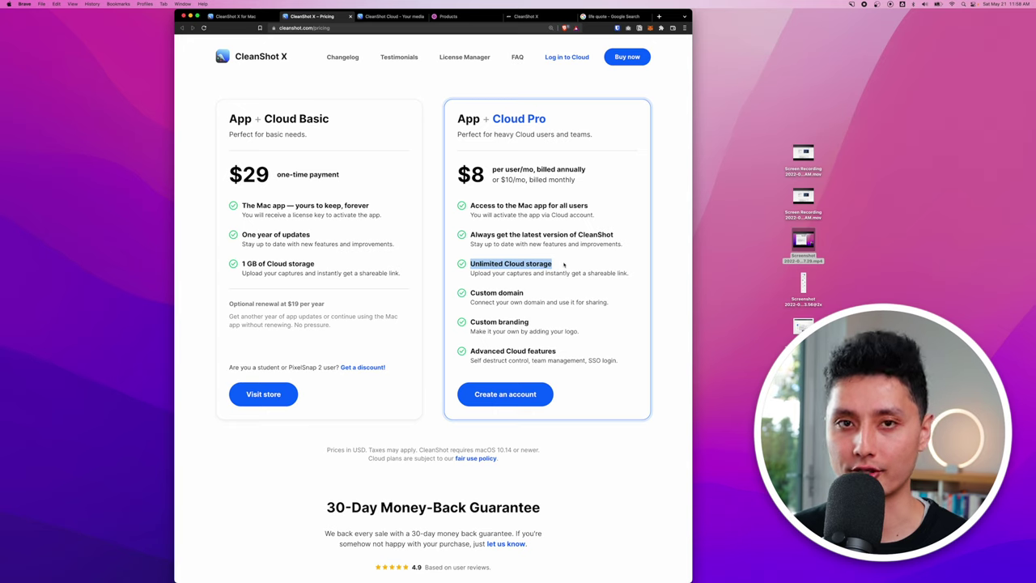